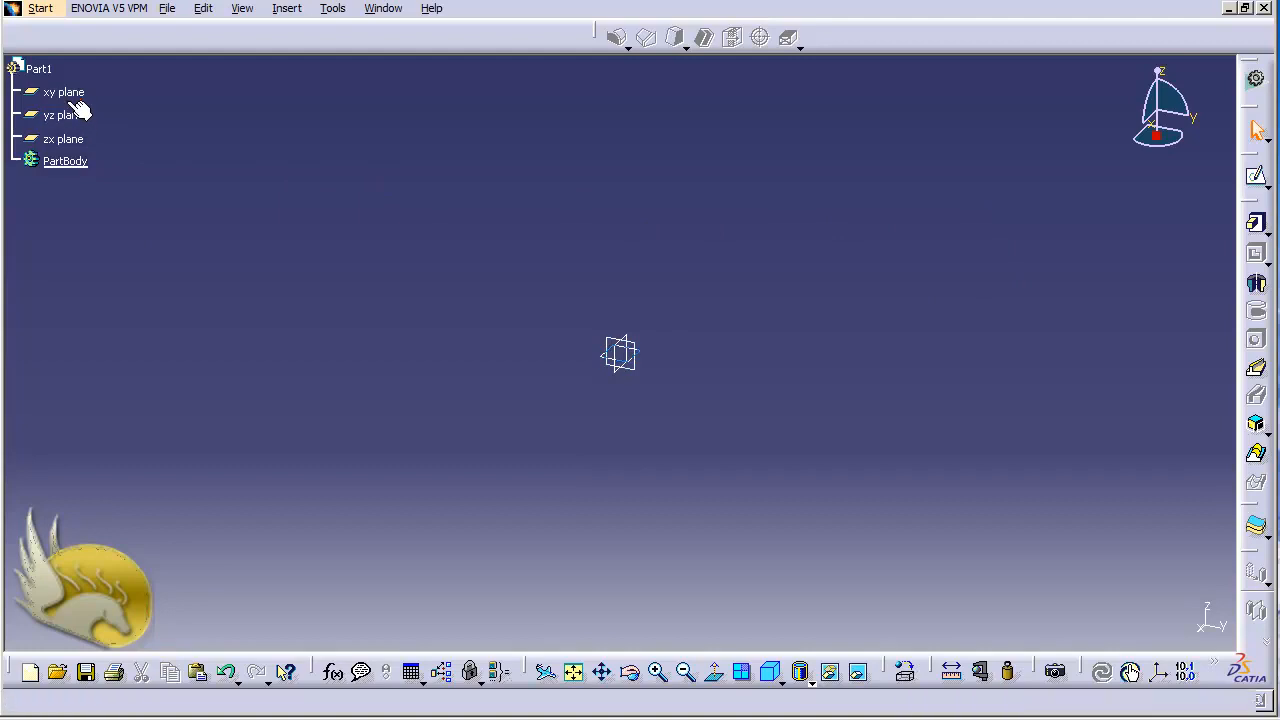
Sketch an open L-shaped profile on the xy plane, about 150 mm horizontally and 70 mm vertically, through points (-60, 50), (90, 50) and (90, -20).
click(78, 94)
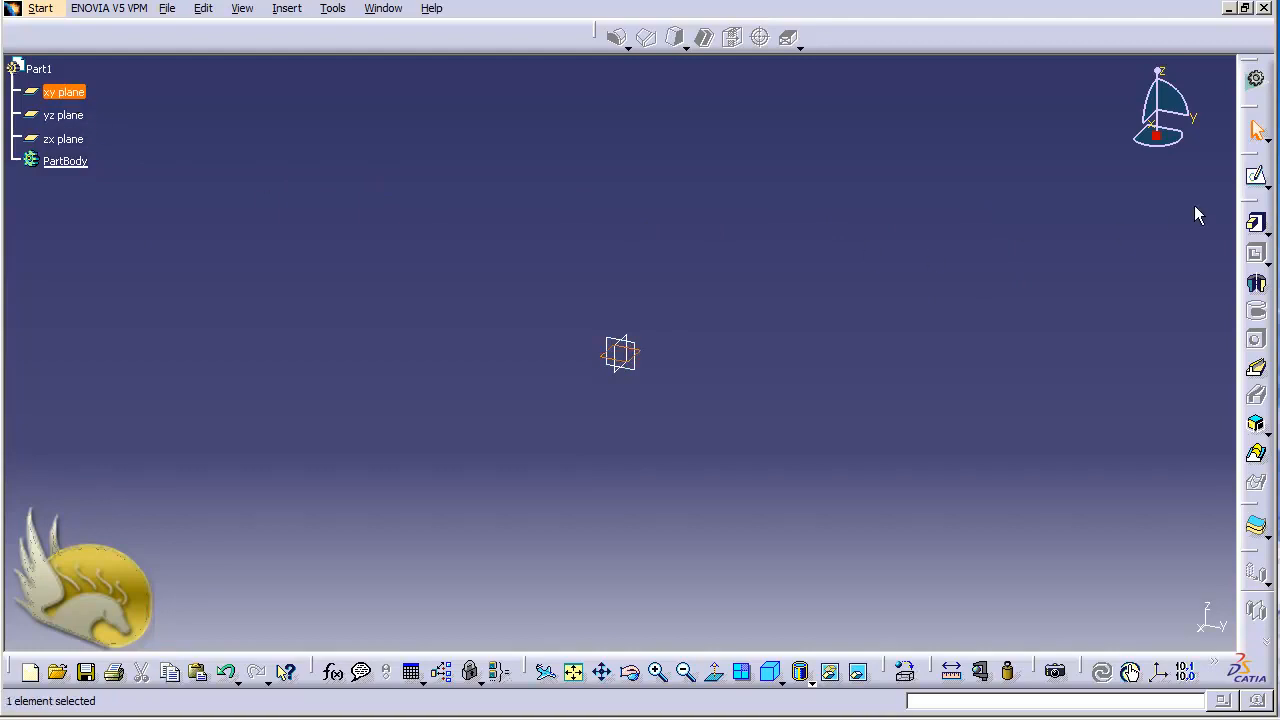
click(1256, 176)
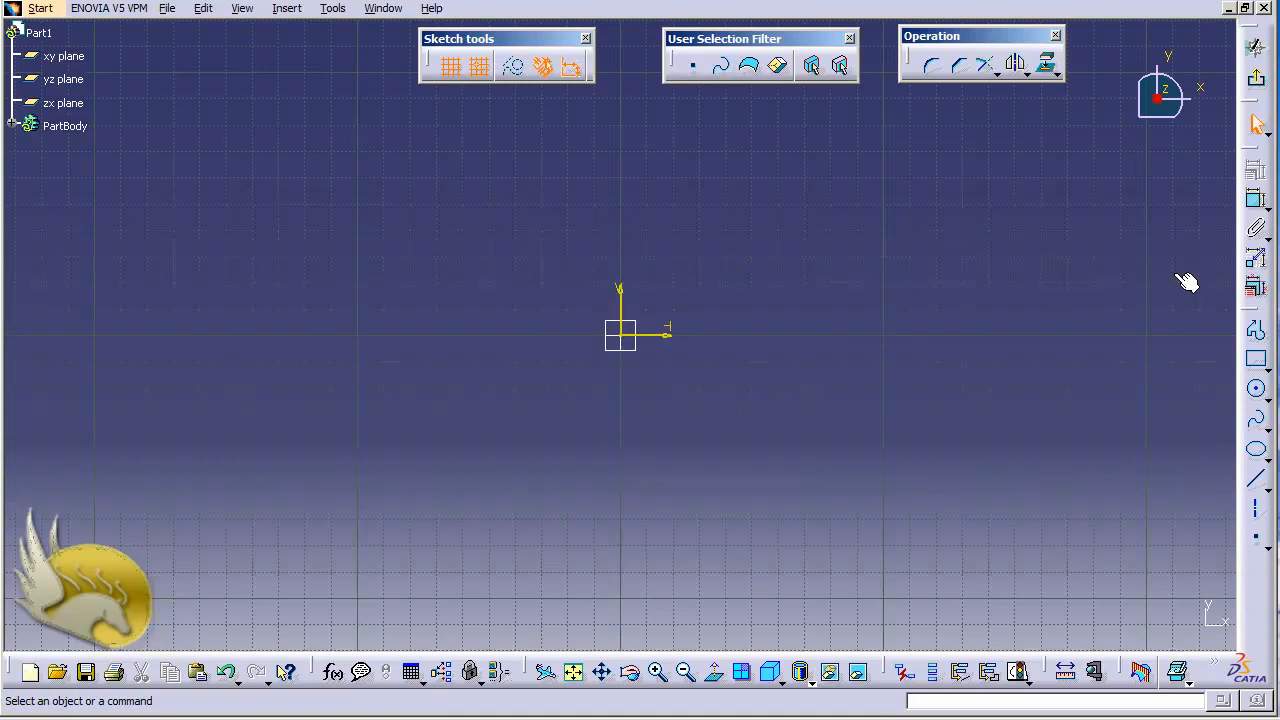
click(1256, 330)
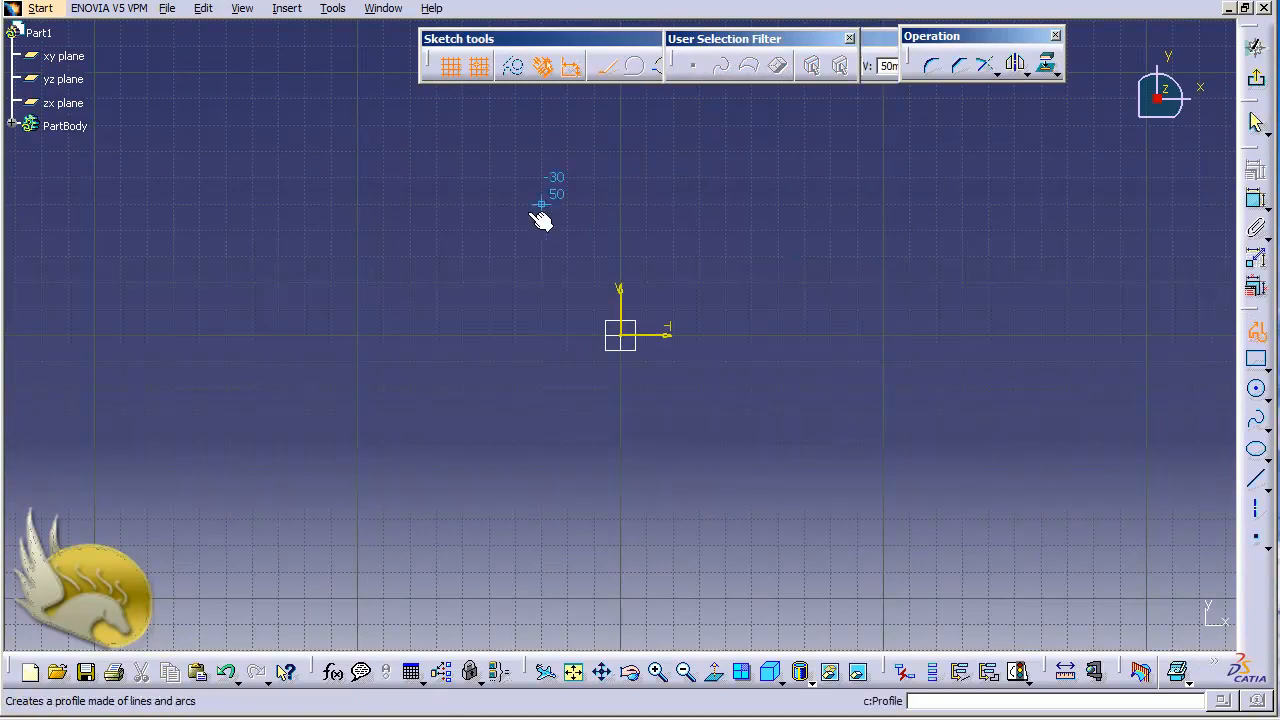
click(462, 204)
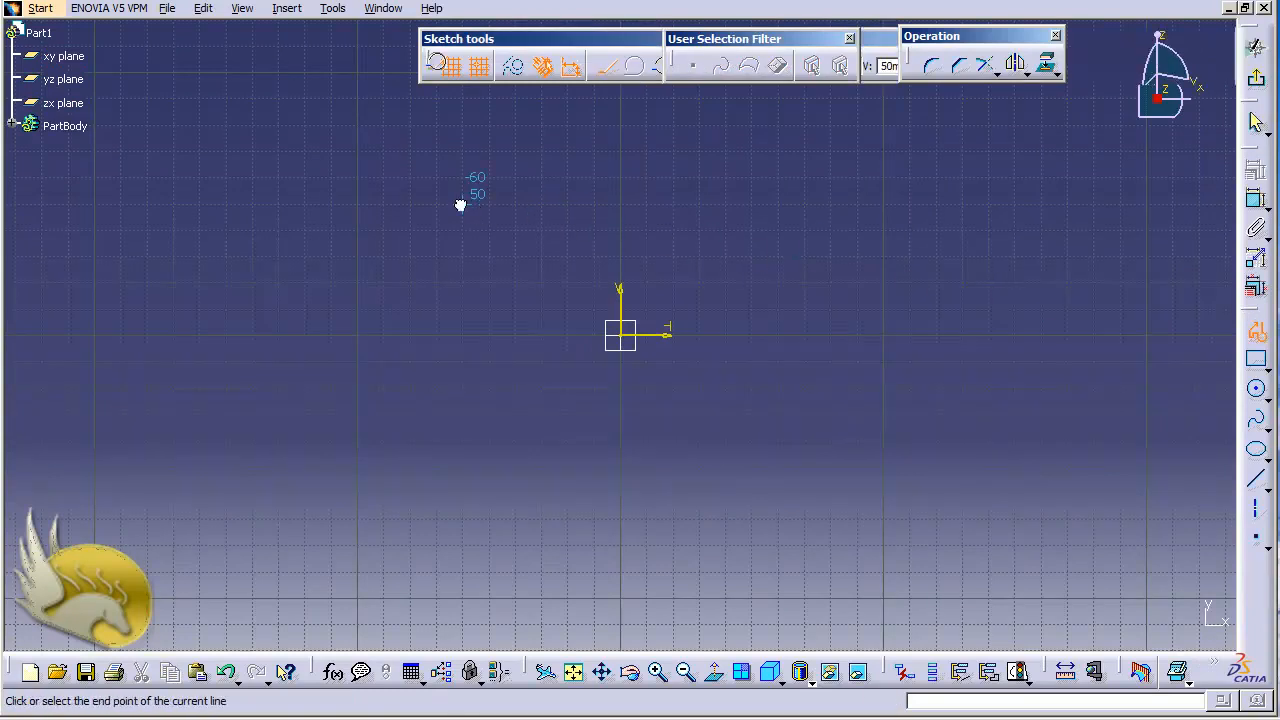
click(856, 205)
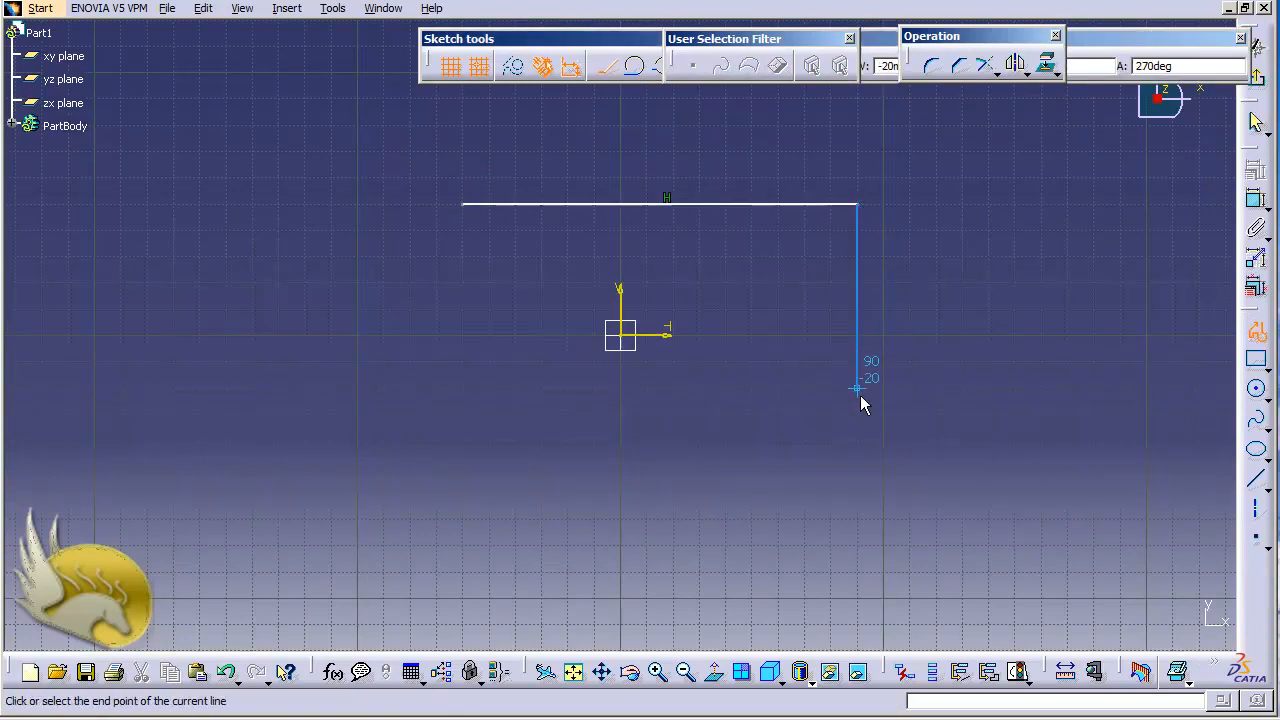
double_click(858, 390)
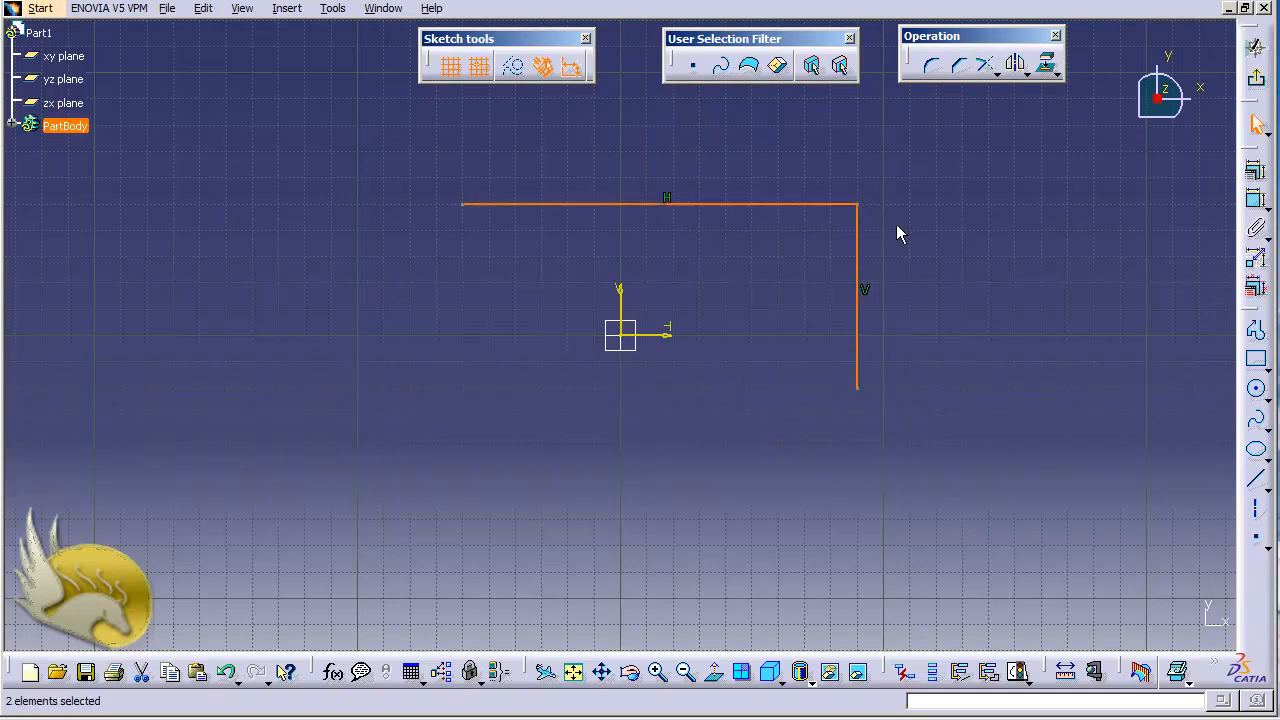
click(1257, 80)
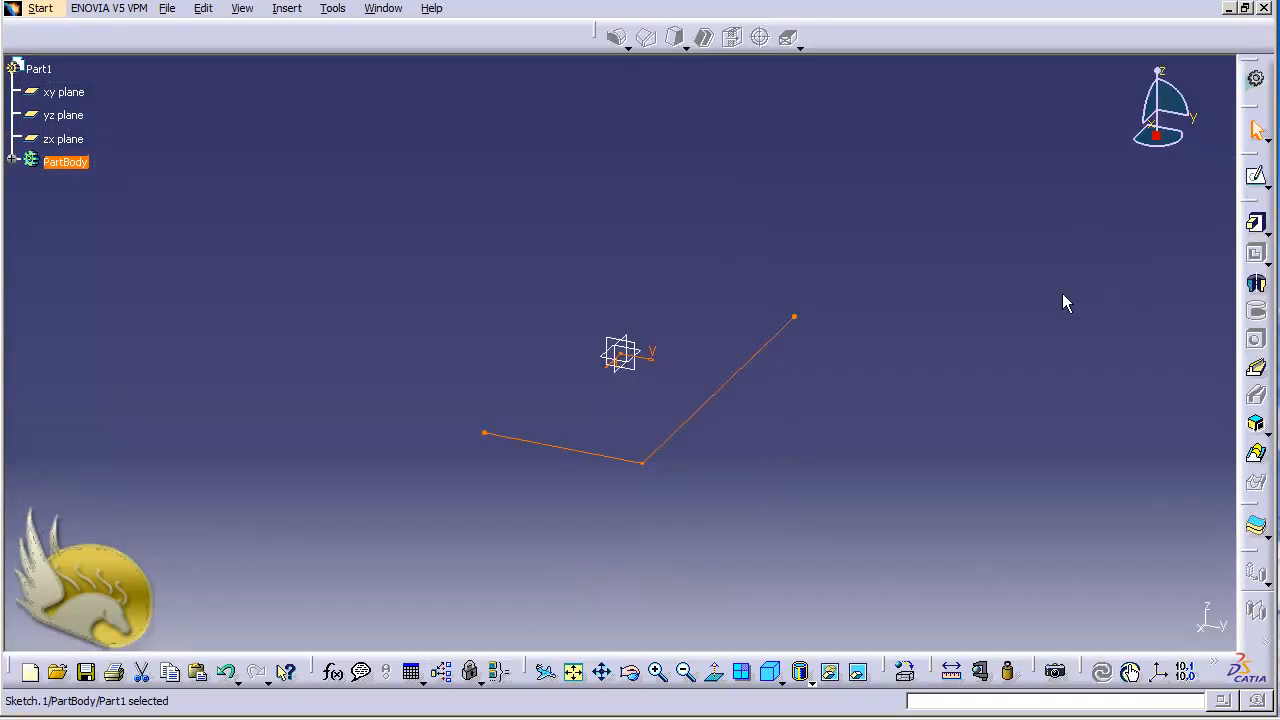
Start a thick pad from the open profile and set both the first and second limit lengths to 20 mm.
click(1258, 226)
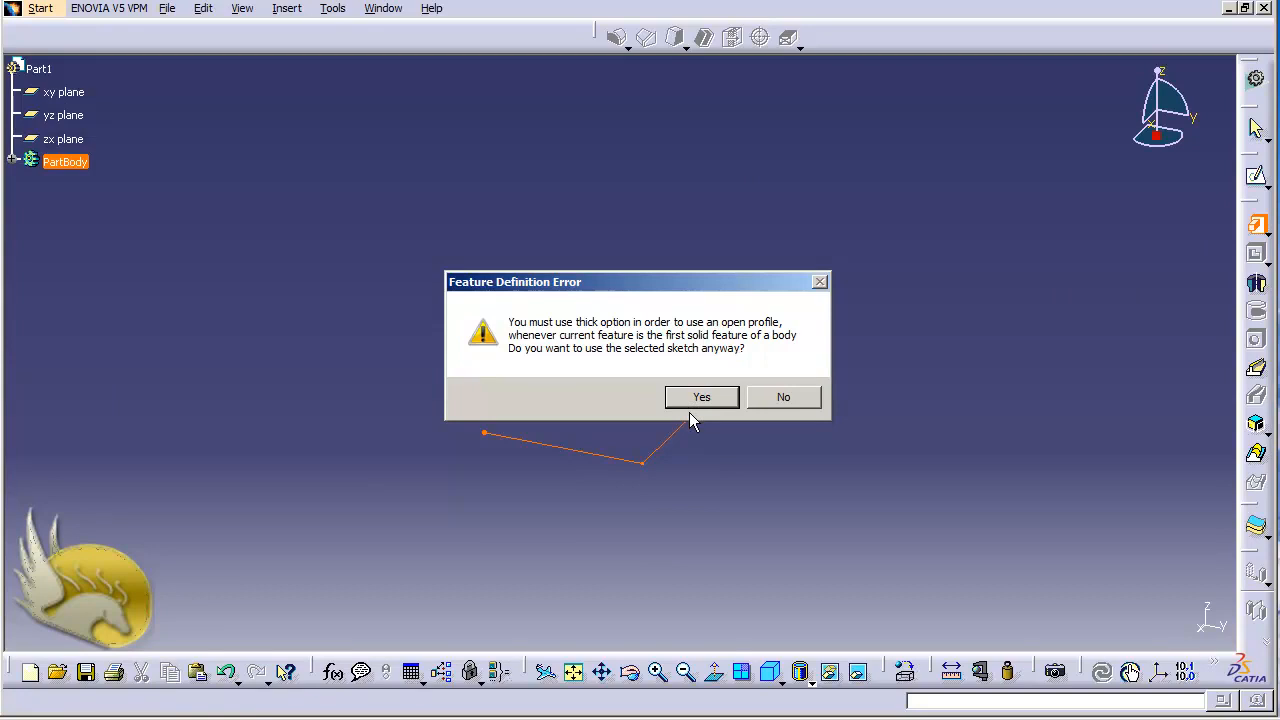
click(730, 397)
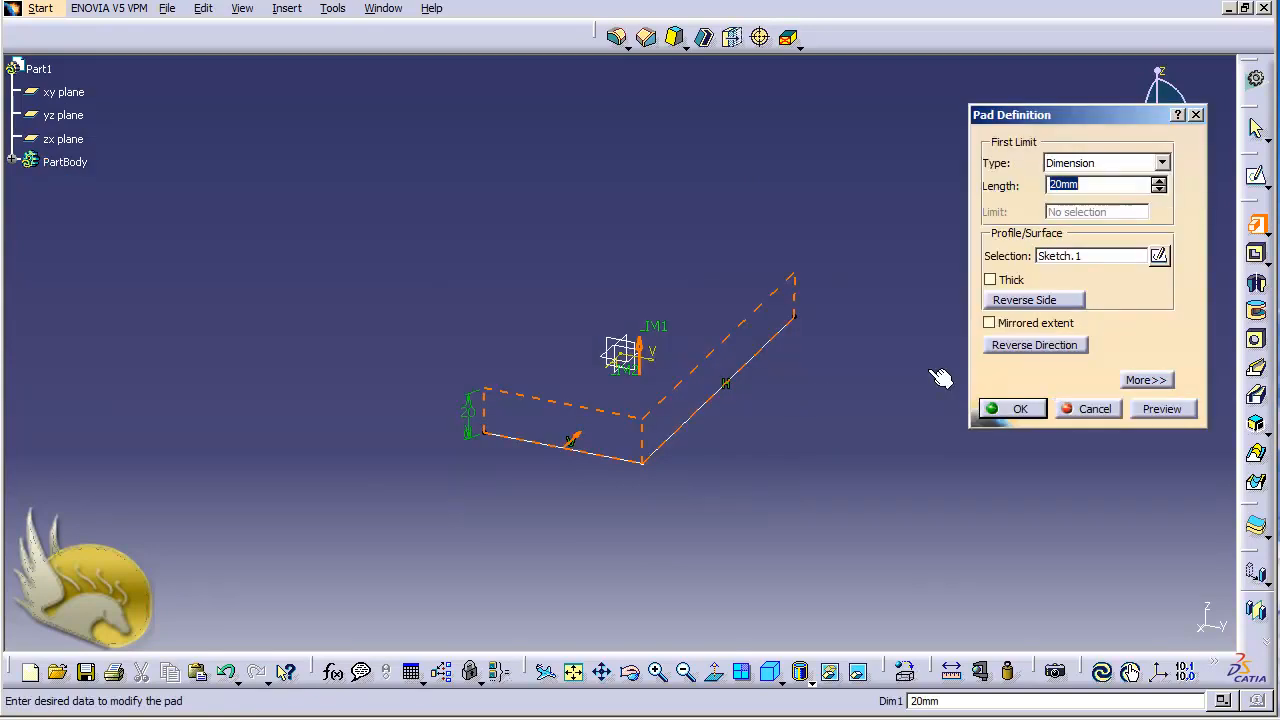
click(990, 281)
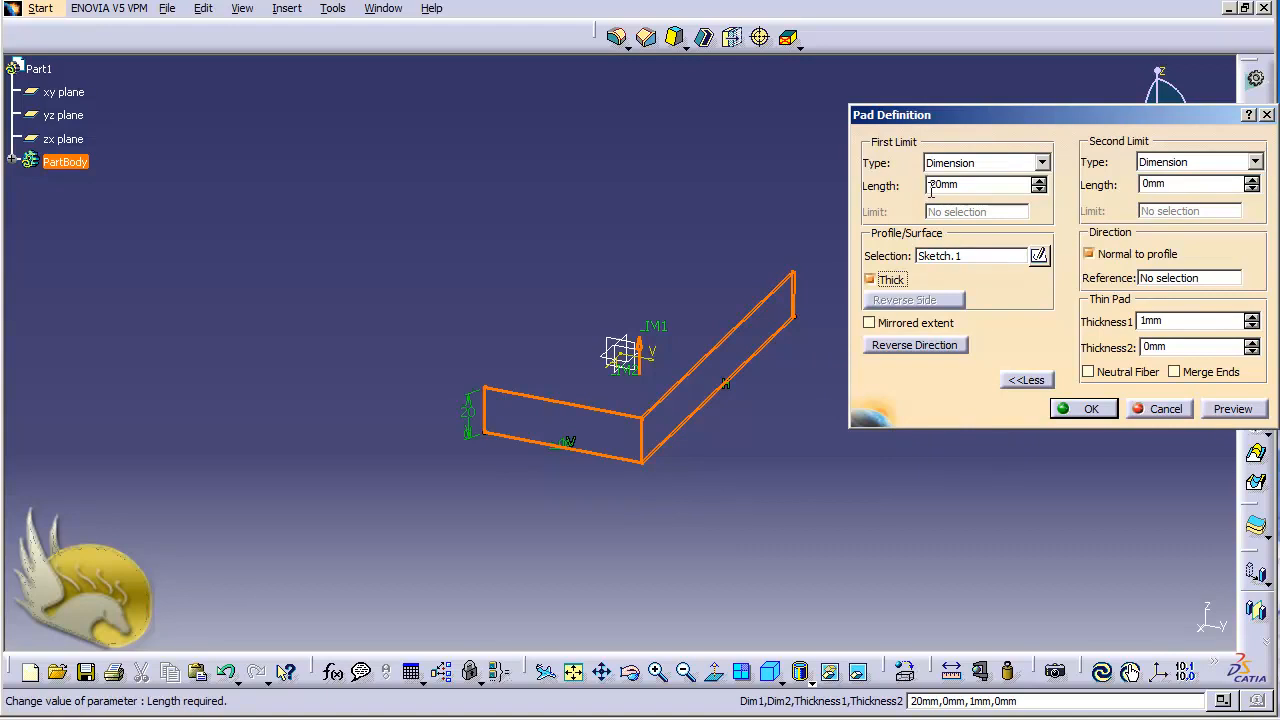
drag(930, 190, 977, 187)
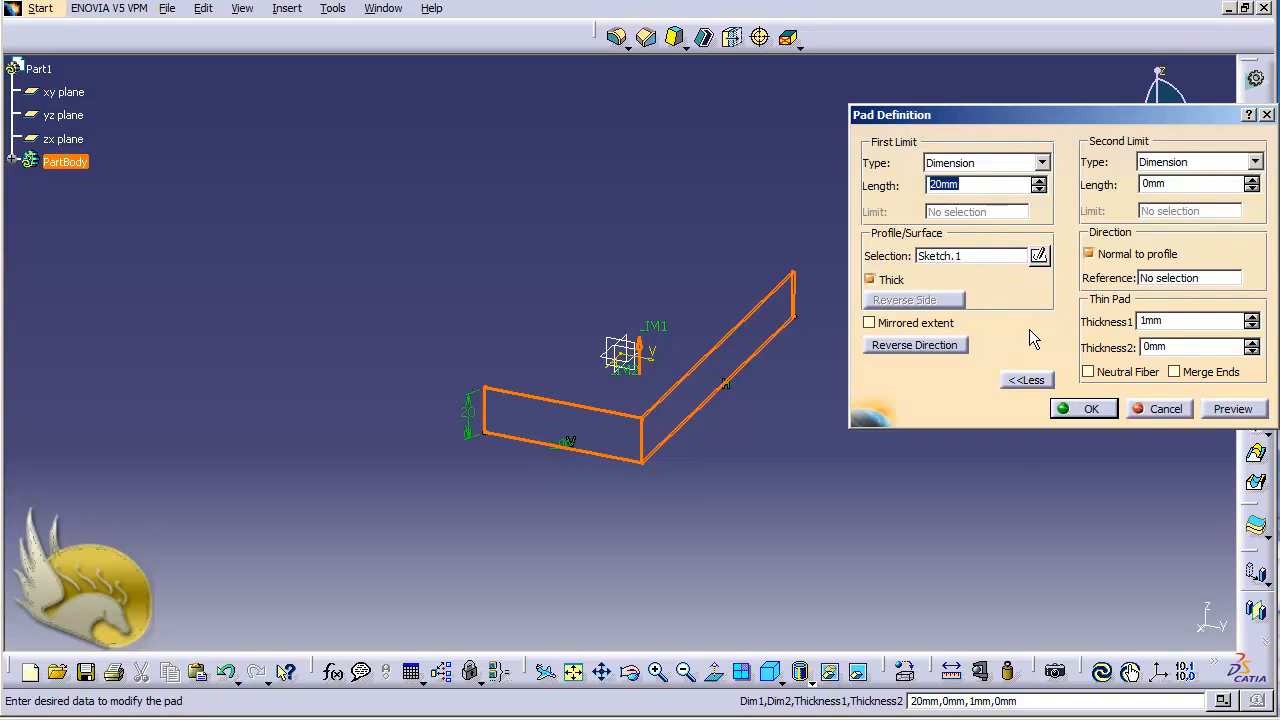
click(1144, 184)
text(2)
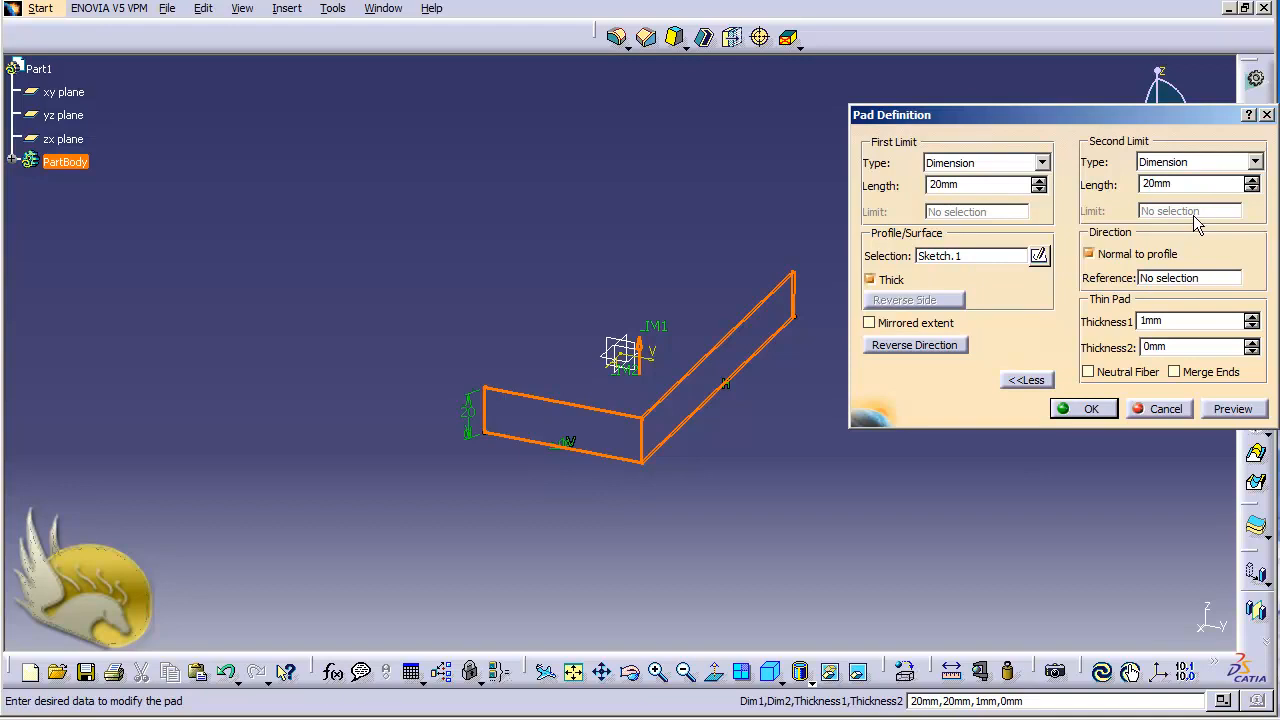
Set Thickness1 and Thickness2 of the thin pad to 5 mm each and create the pad.
click(1182, 320)
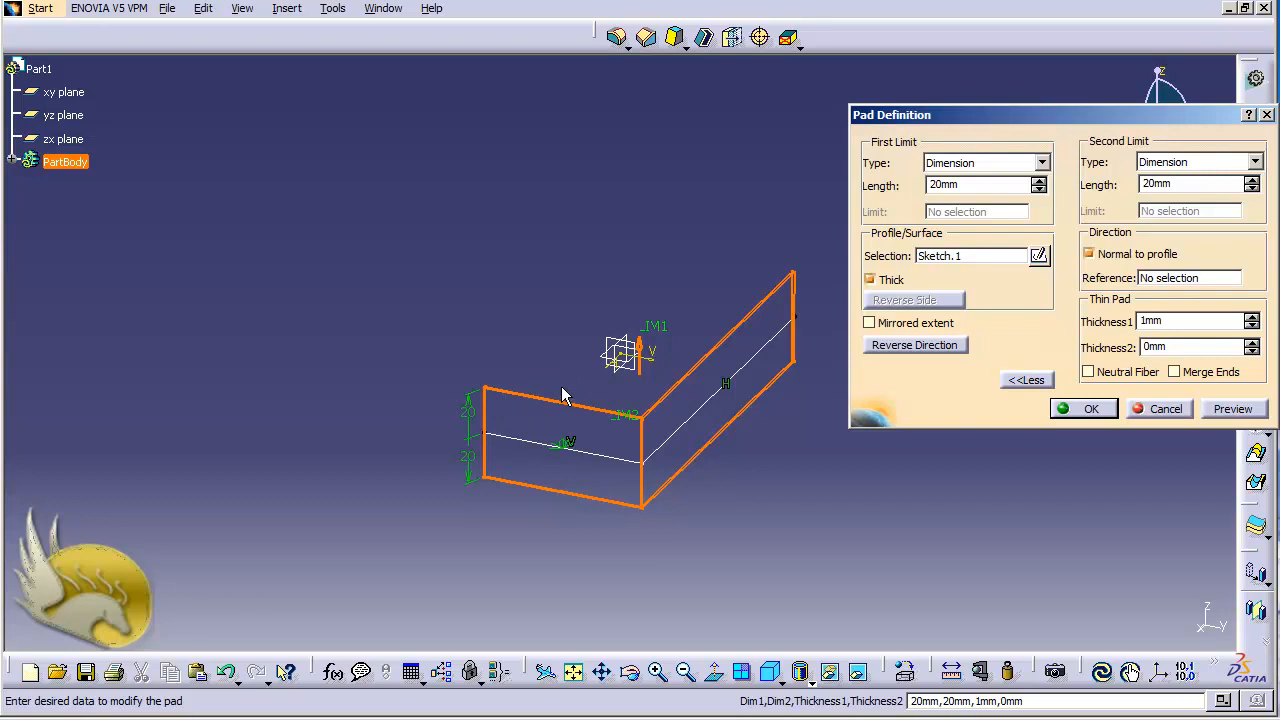
double_click(1140, 320)
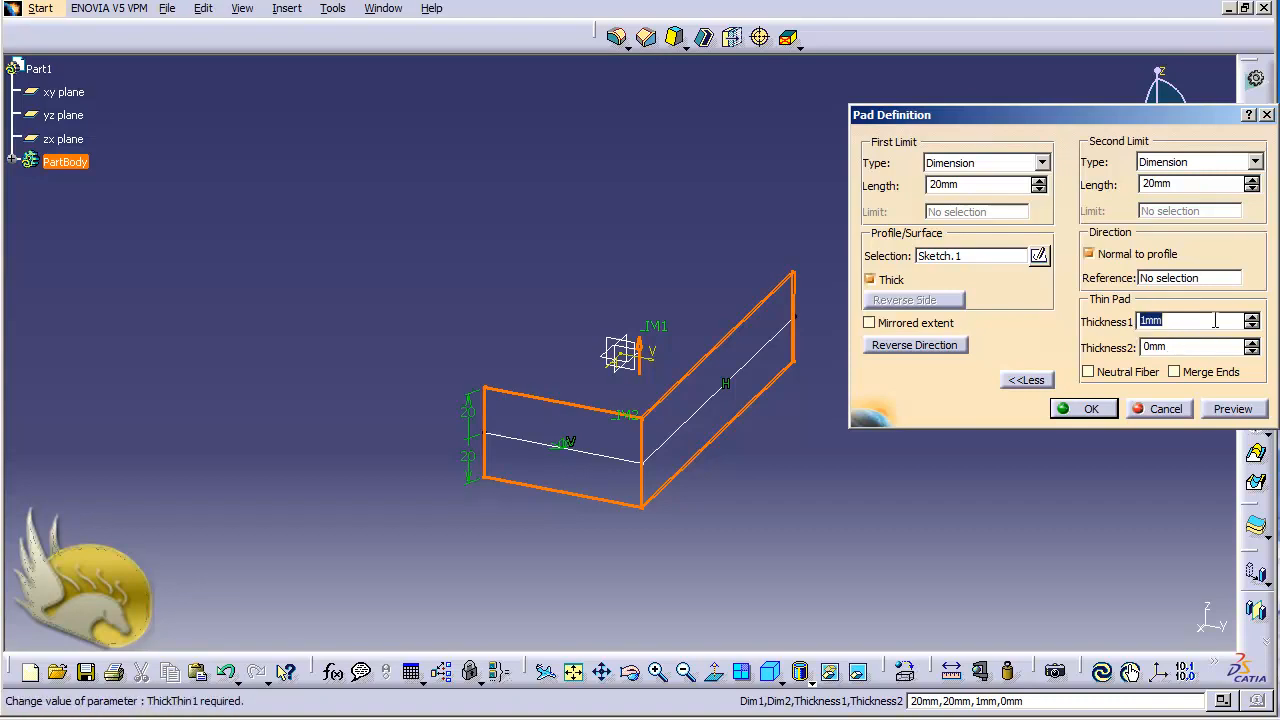
text(5)
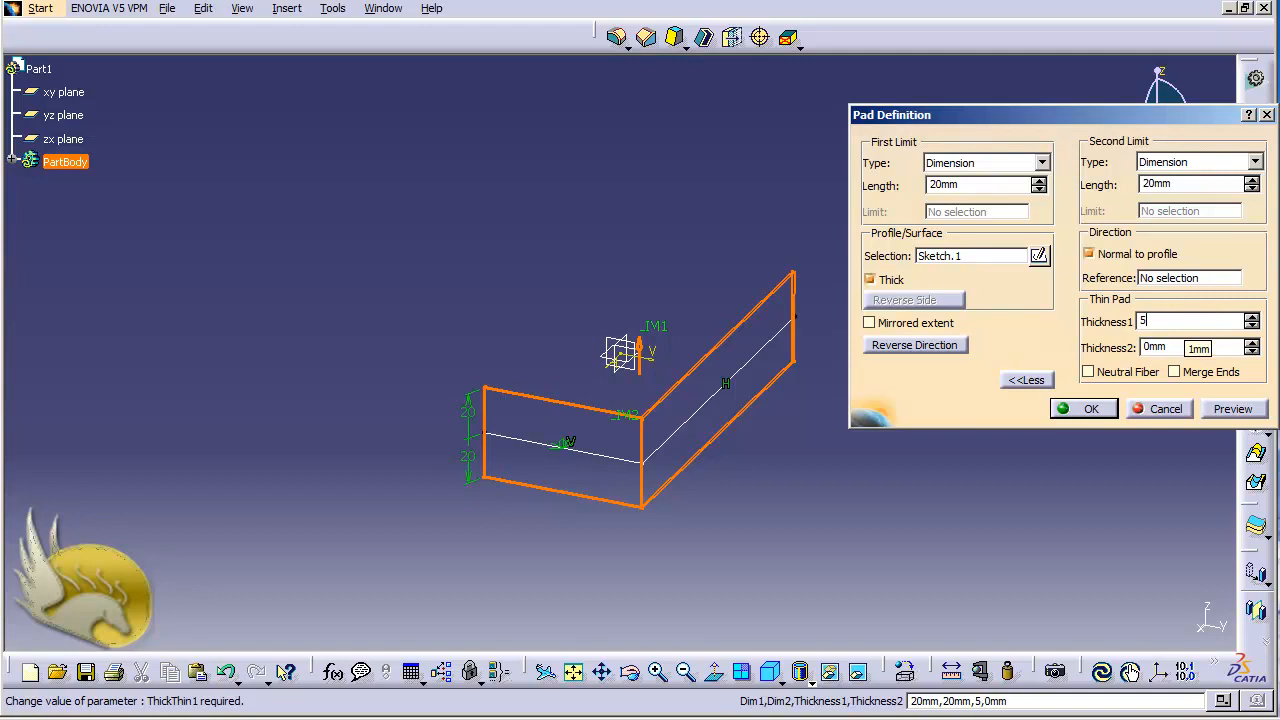
click(1196, 348)
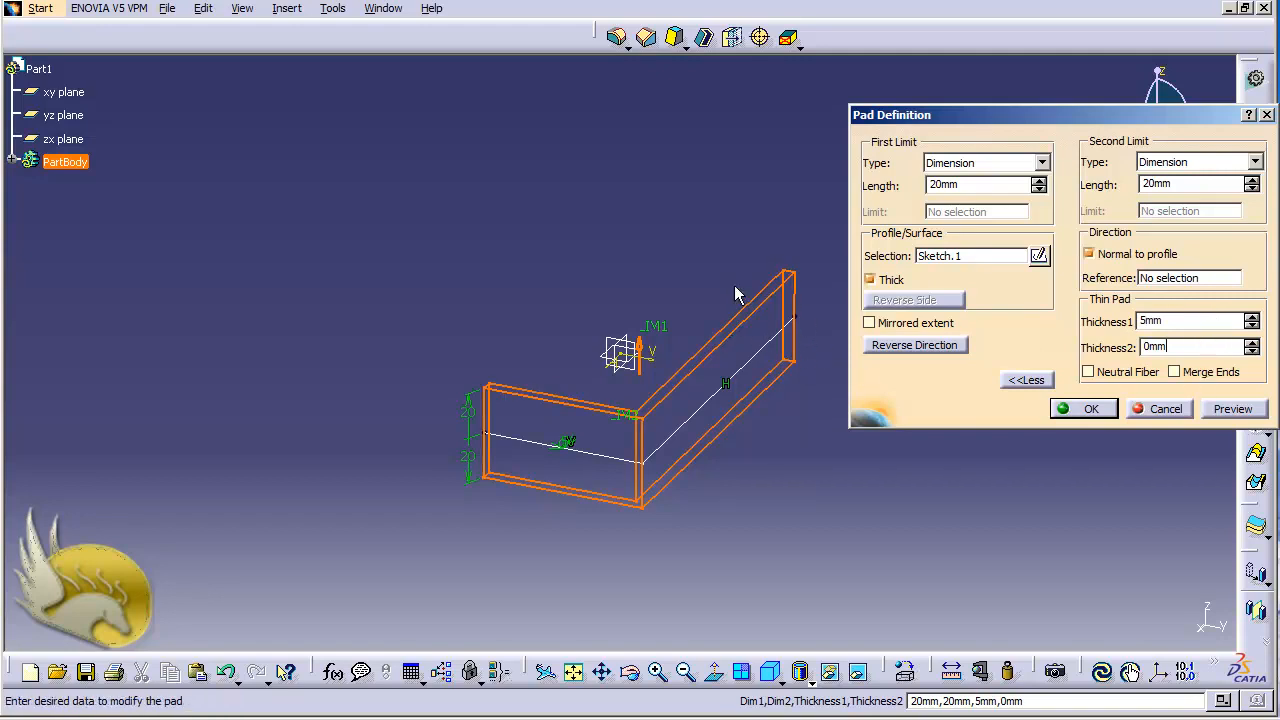
click(1147, 347)
key(Delete)
text(5)
key(Return)
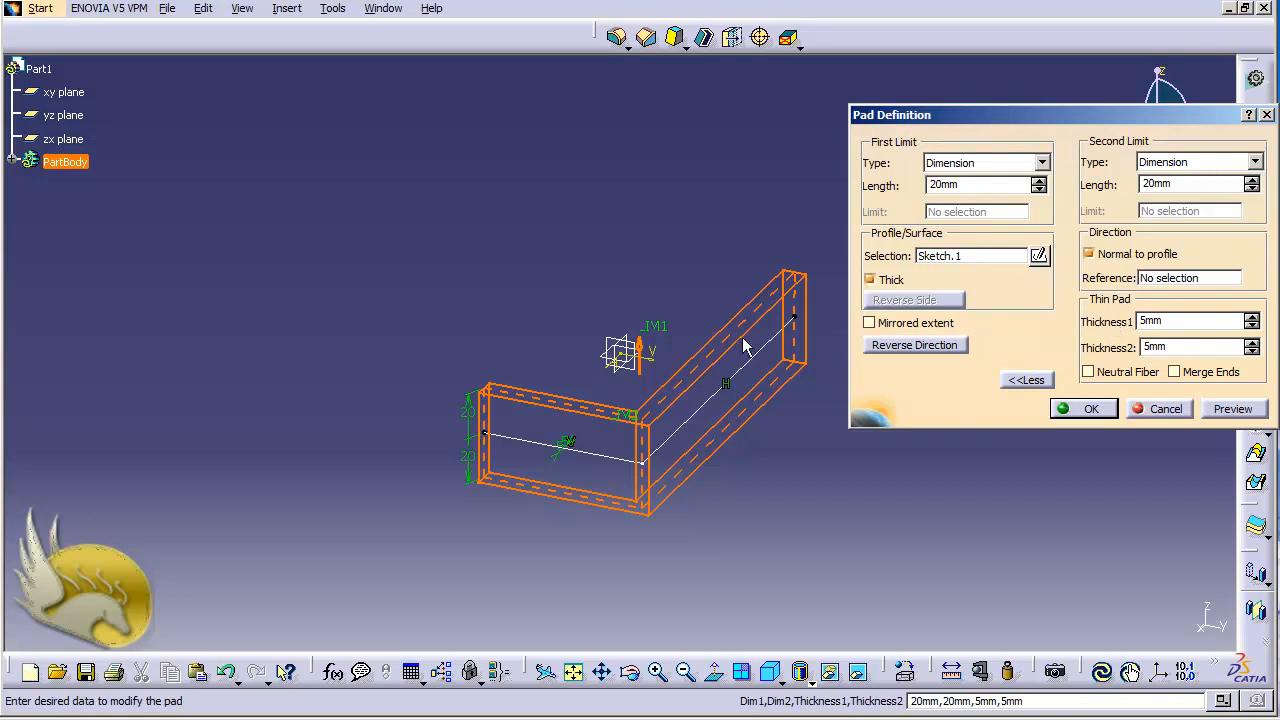
click(1086, 409)
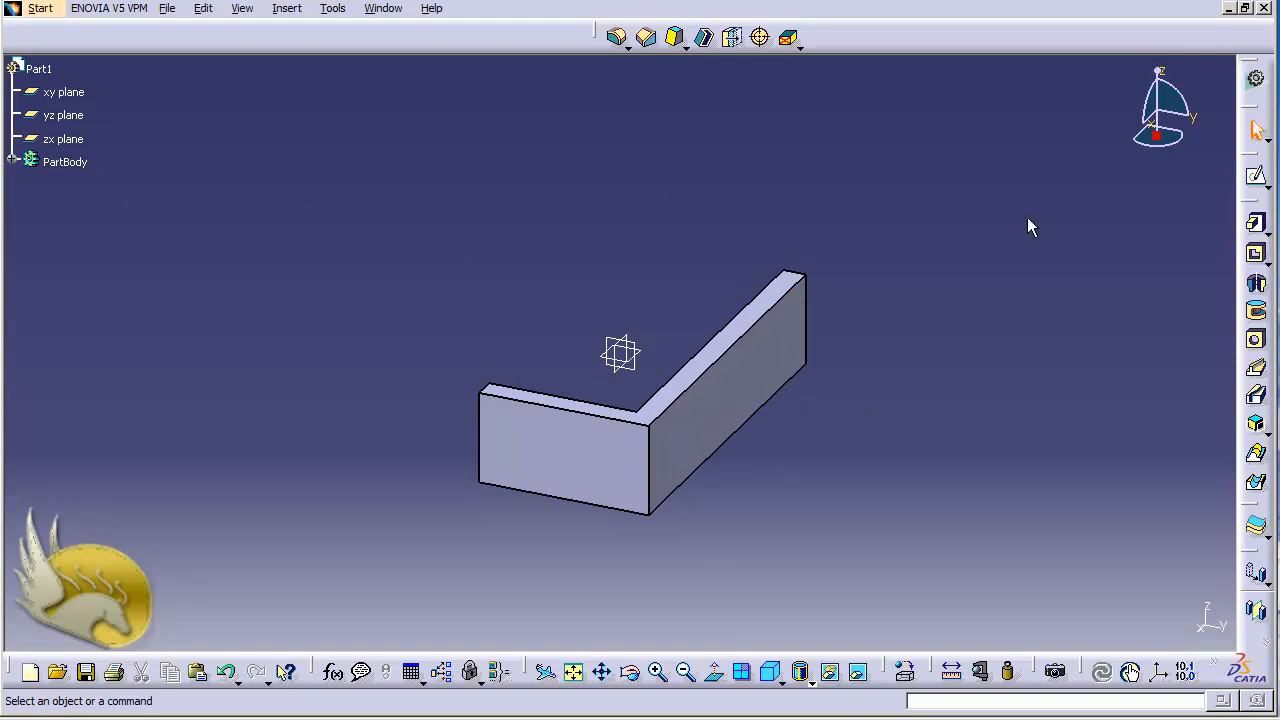
Undo the thick pad and its open-profile sketch.
key(ctrl+z)
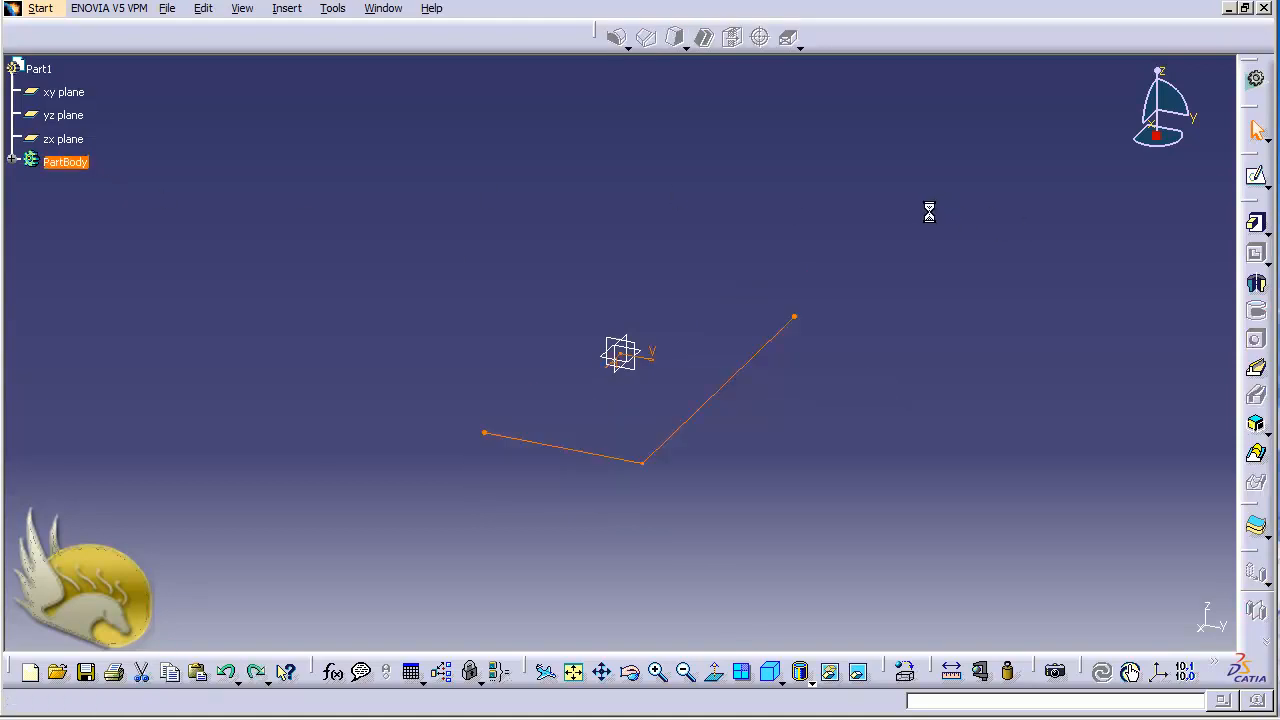
key(ctrl+z)
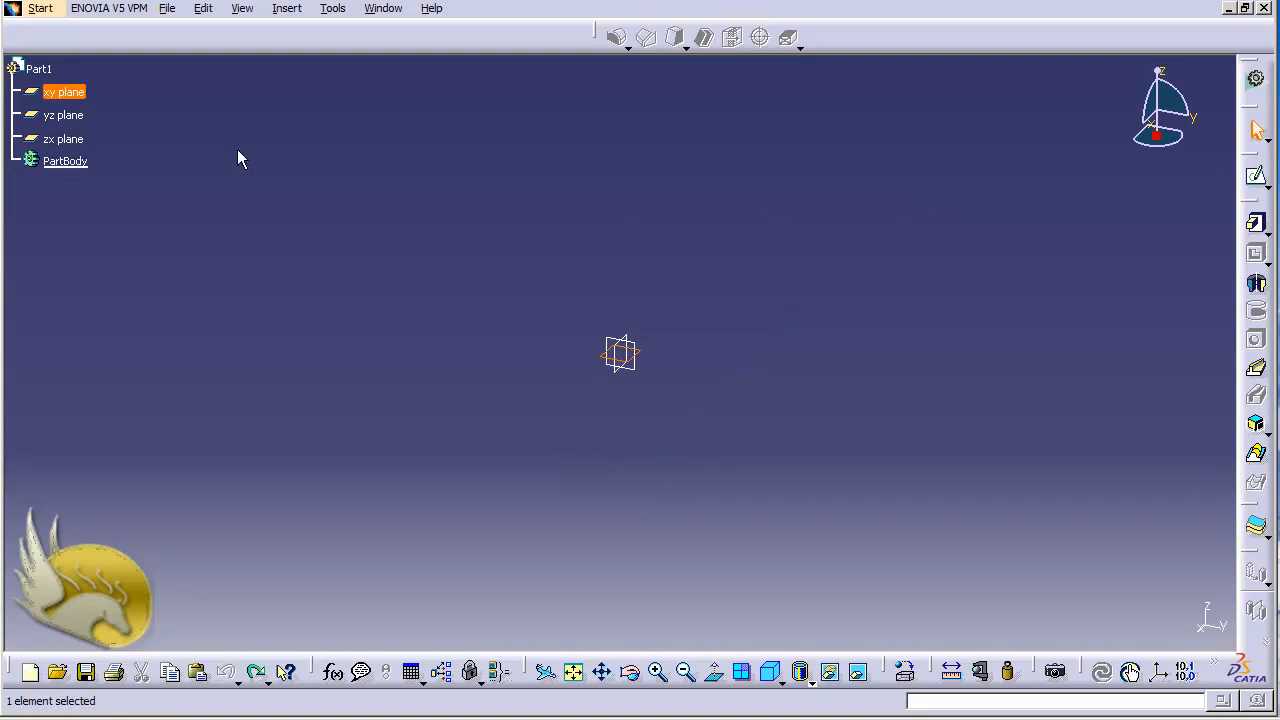
Start a sketch on the xy plane, draw an axis from (110, 60) to (140, -30), and constrain it vertical.
click(1256, 175)
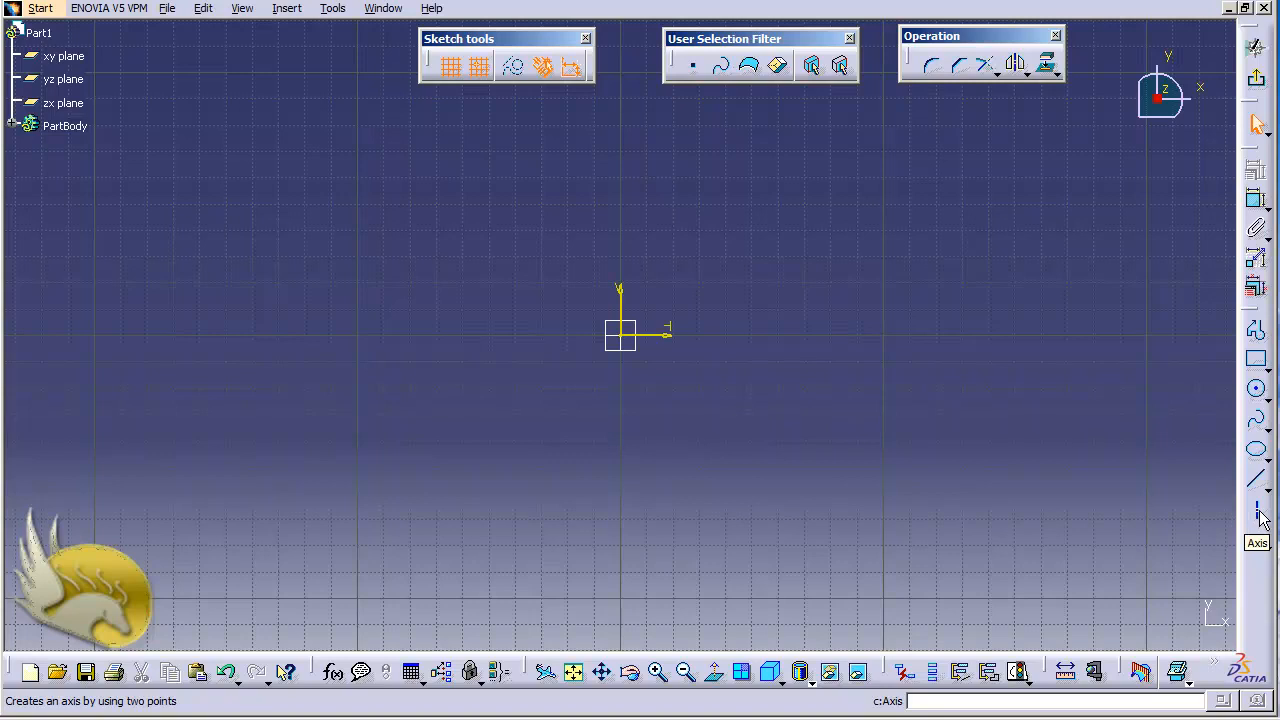
click(1259, 512)
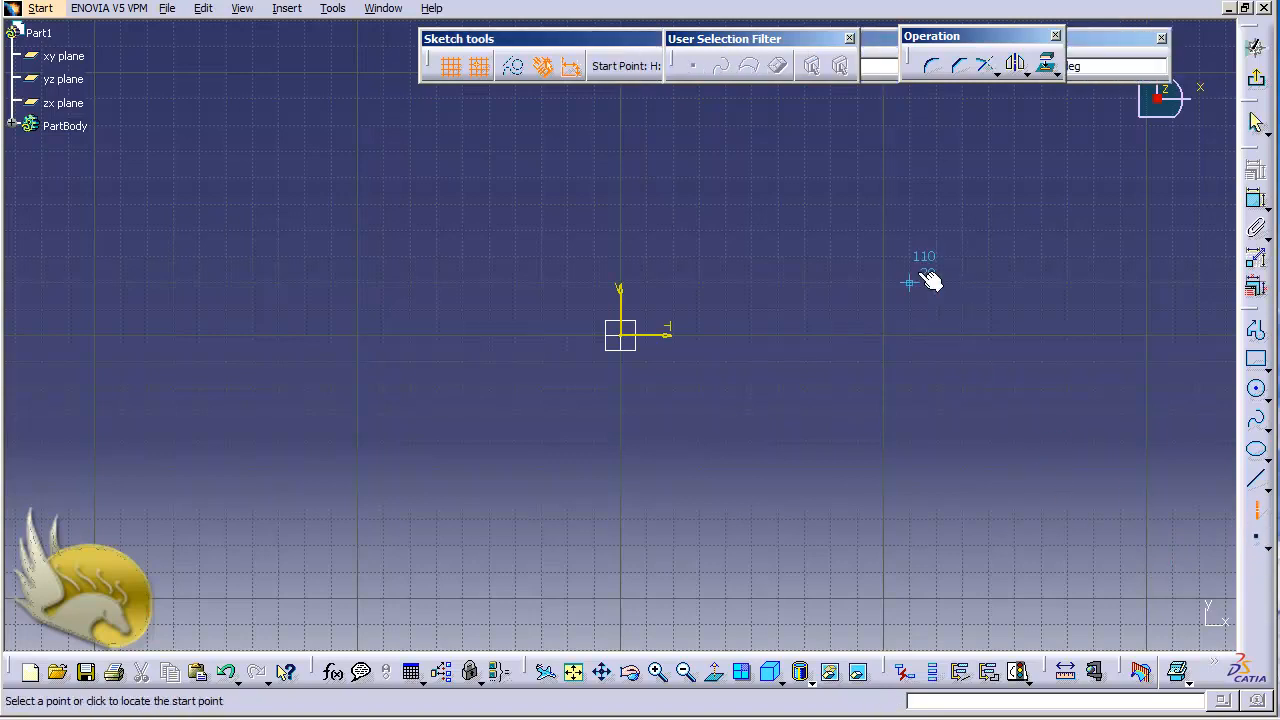
click(910, 180)
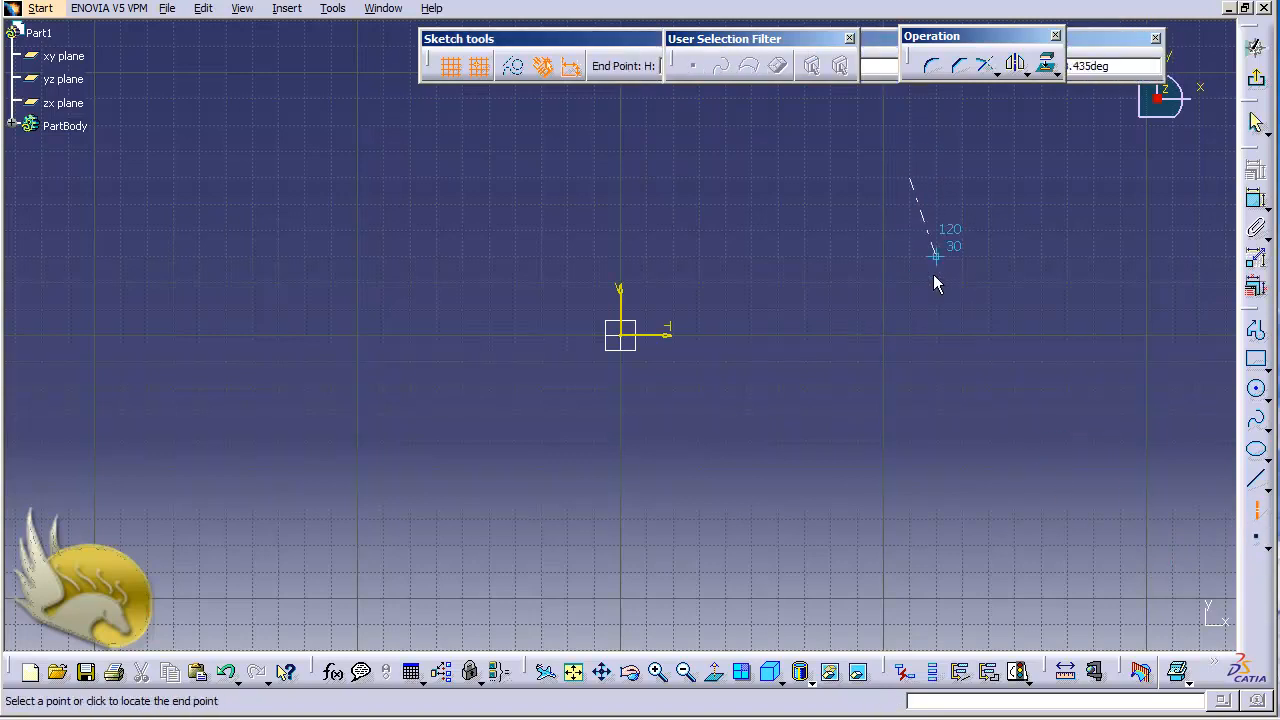
click(1001, 431)
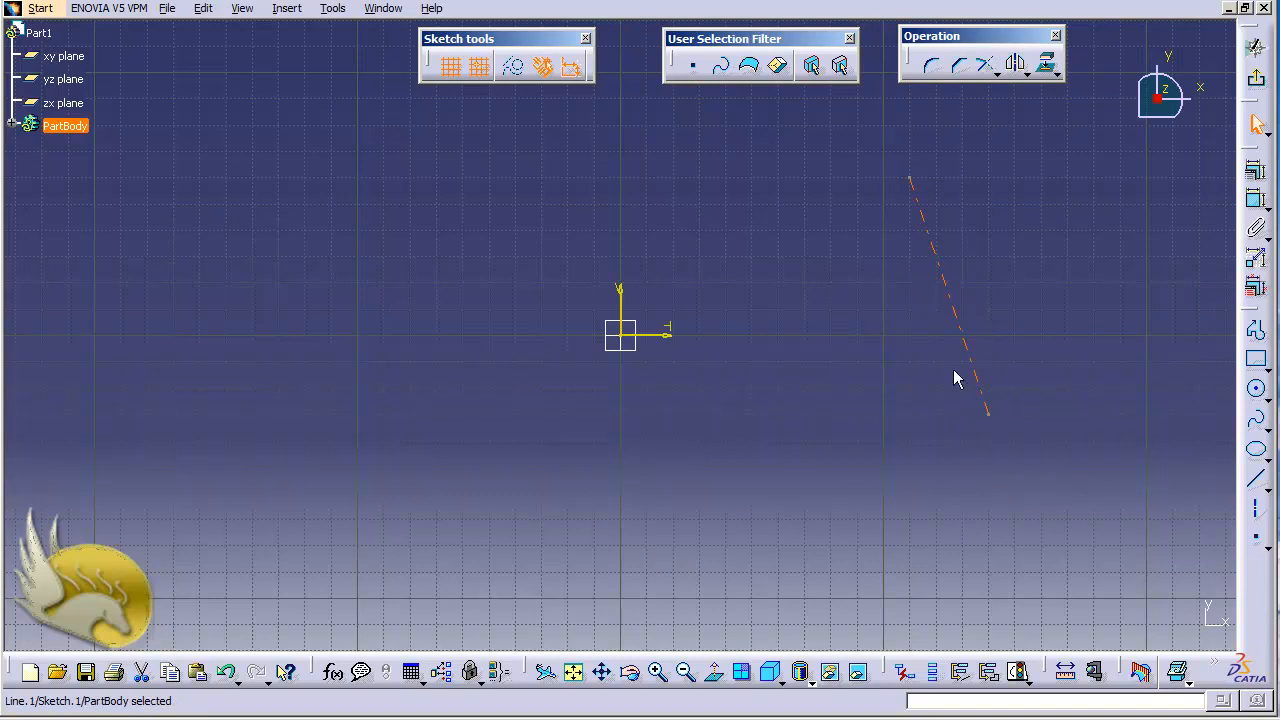
click(1256, 172)
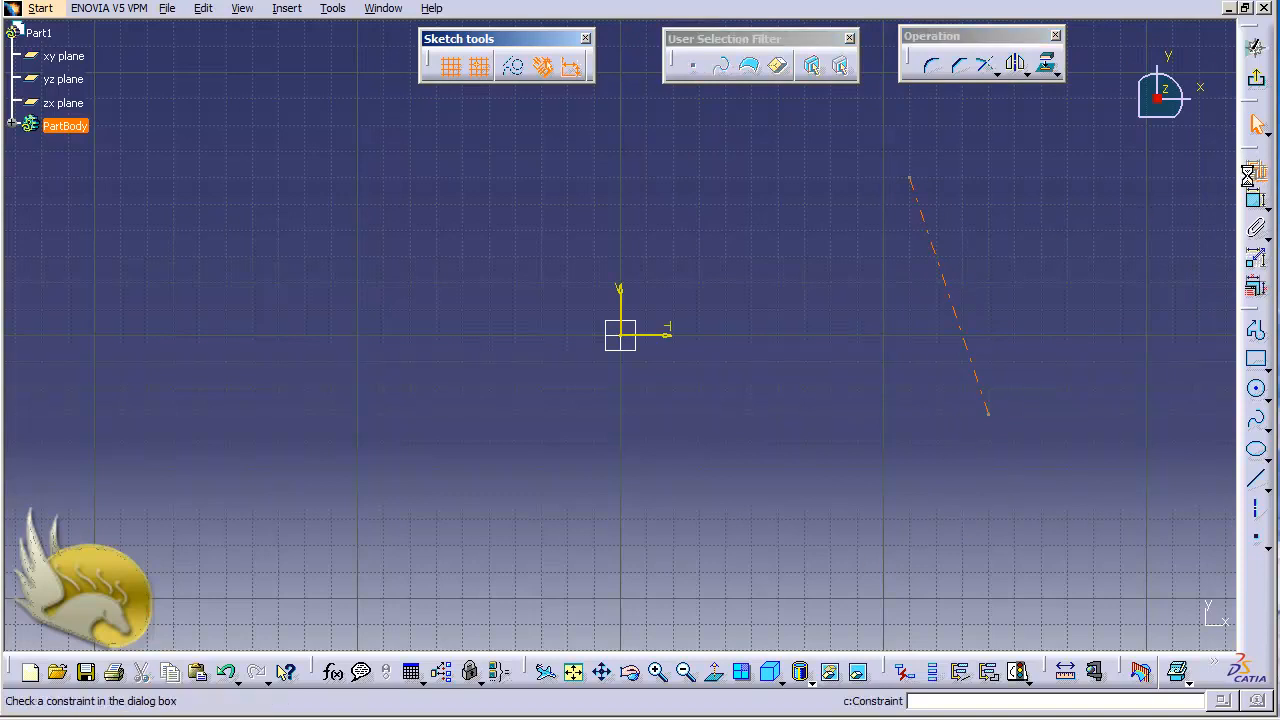
click(1090, 391)
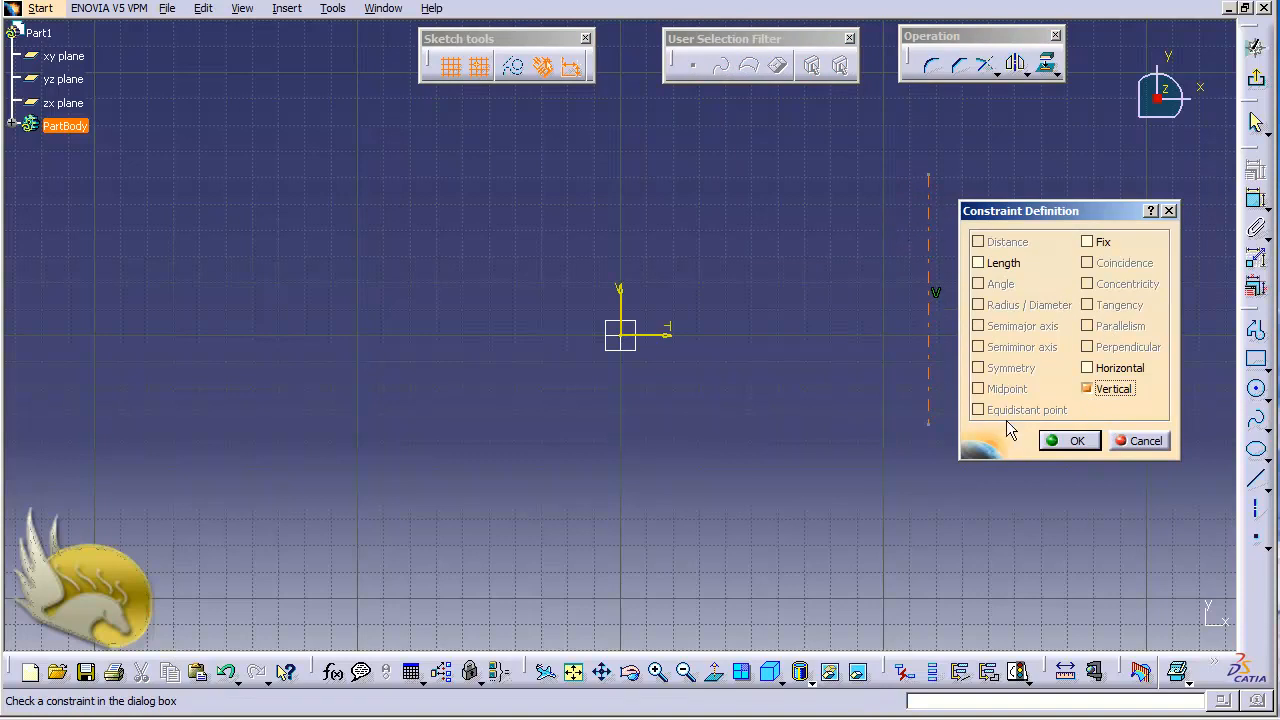
click(1068, 441)
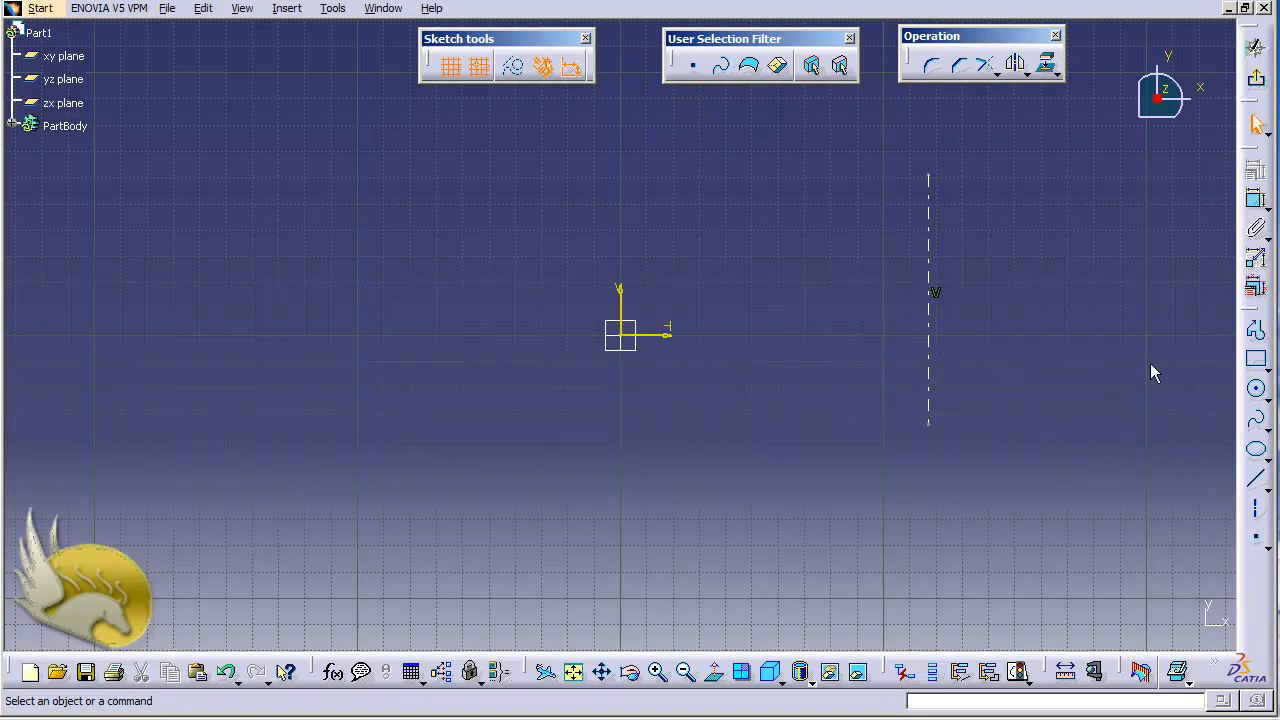
Draw a rectangle about 50 by 100 mm from (150, 60) to (200, -40) beside the axis, and exit the sketch.
click(1256, 359)
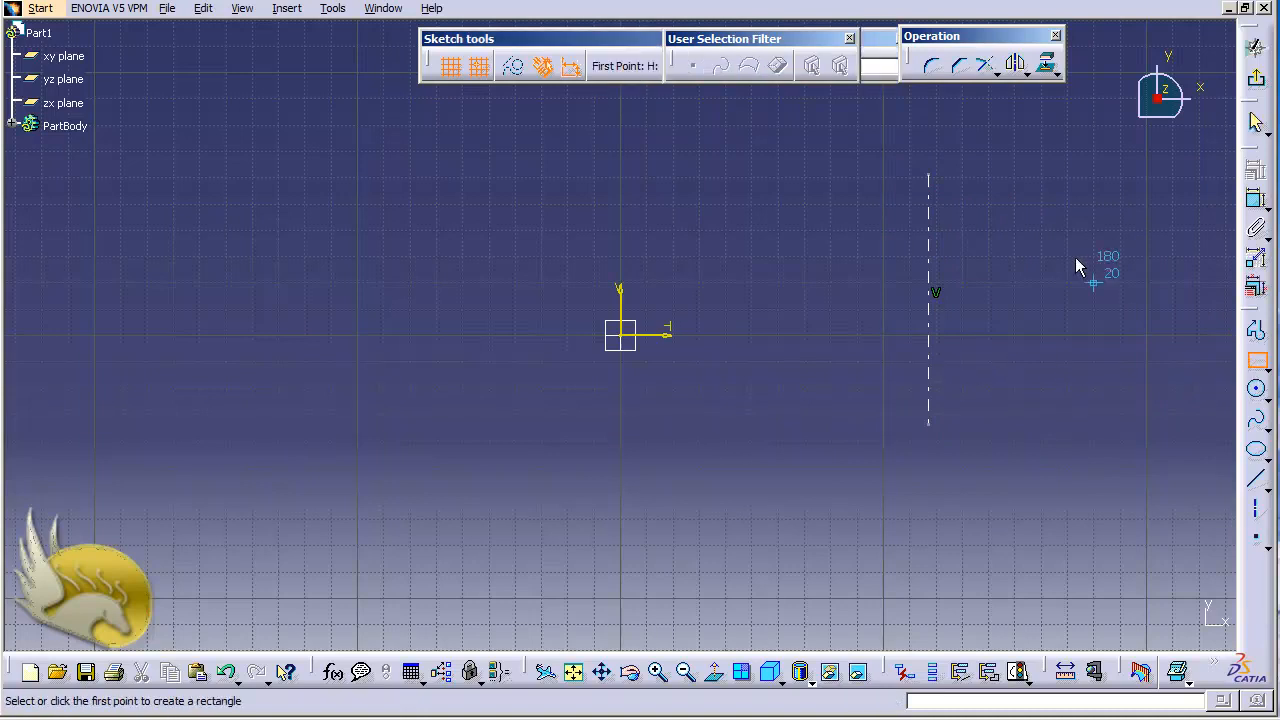
click(1016, 179)
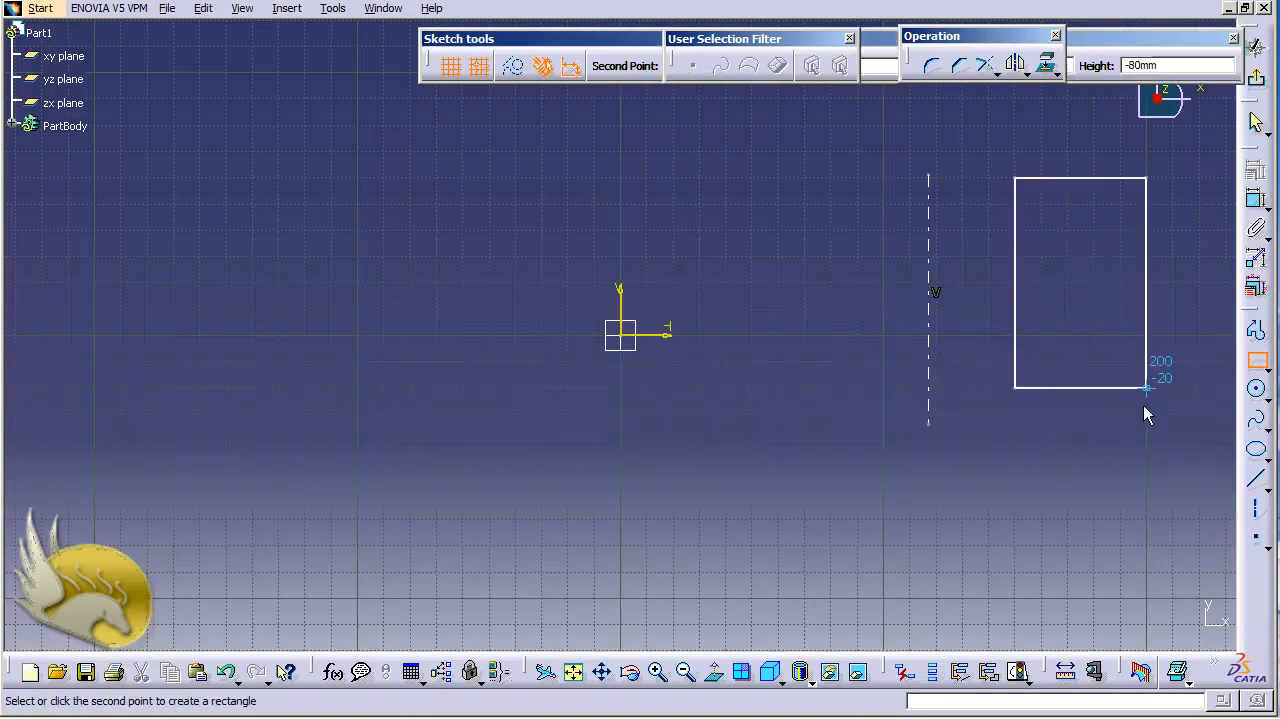
click(1146, 439)
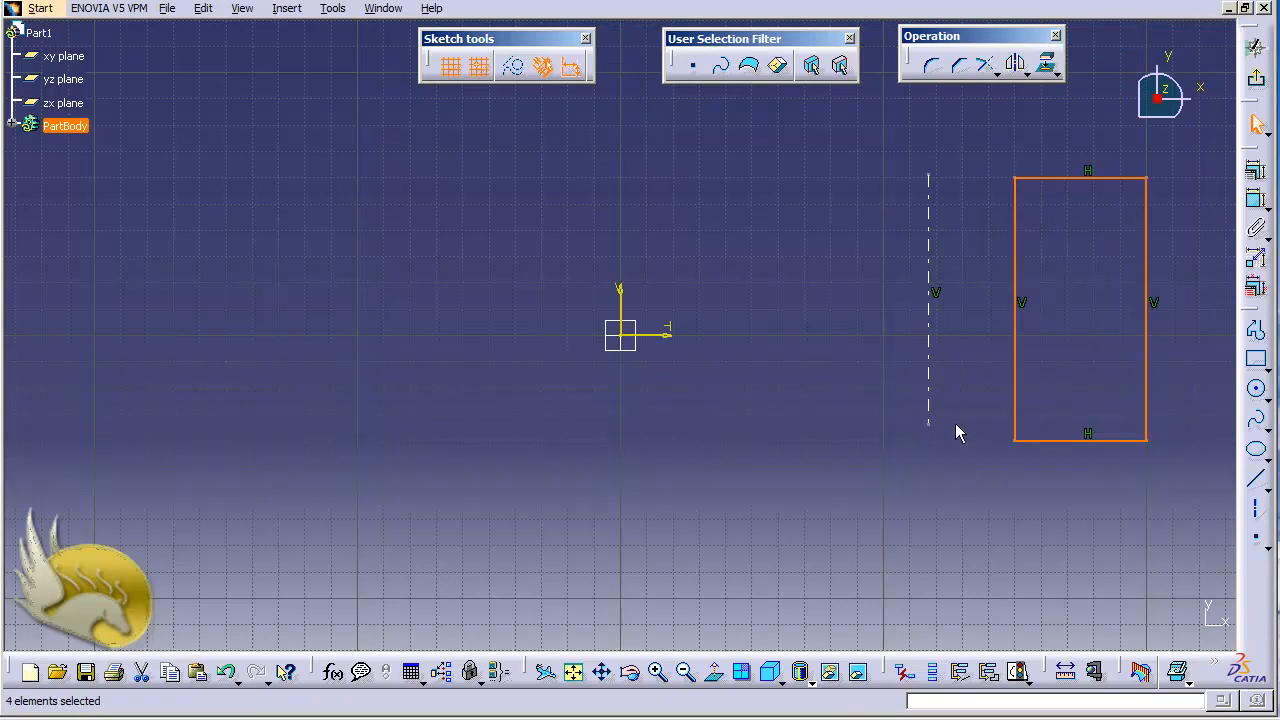
click(1256, 78)
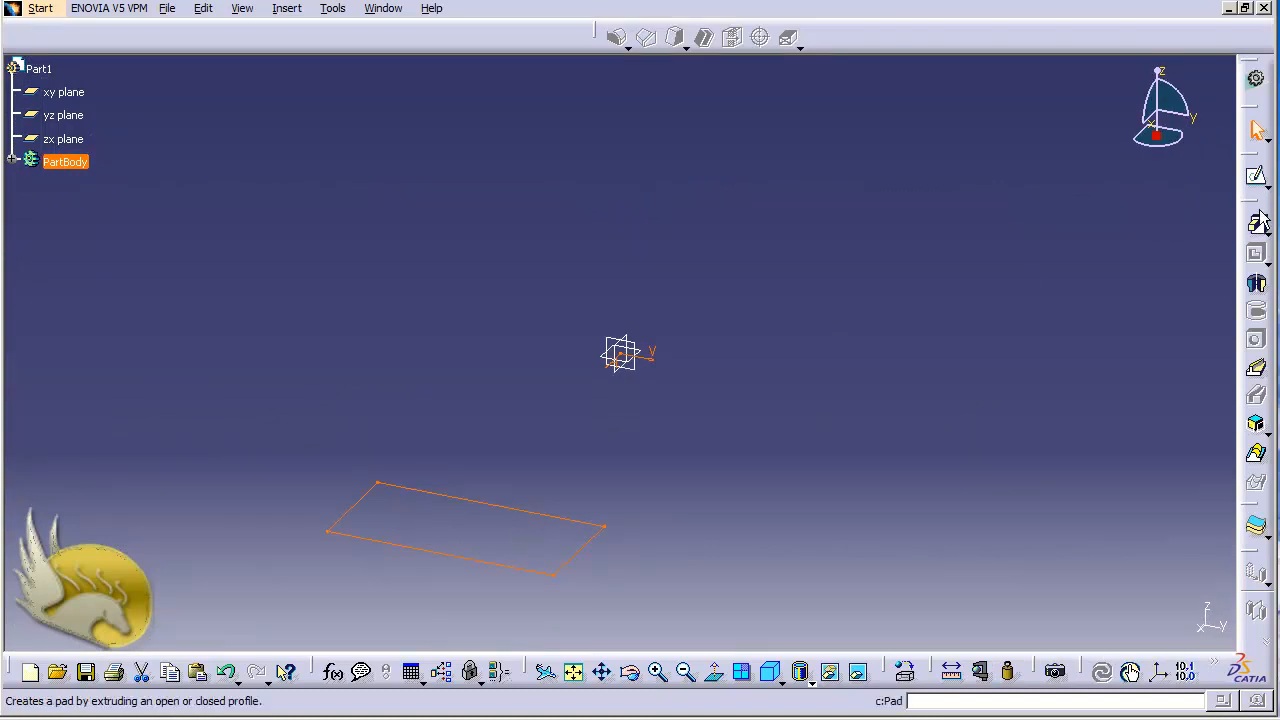
Start a shaft from the rectangle sketch, with a first angle of 45 degrees and a second angle of 60 degrees.
click(1257, 286)
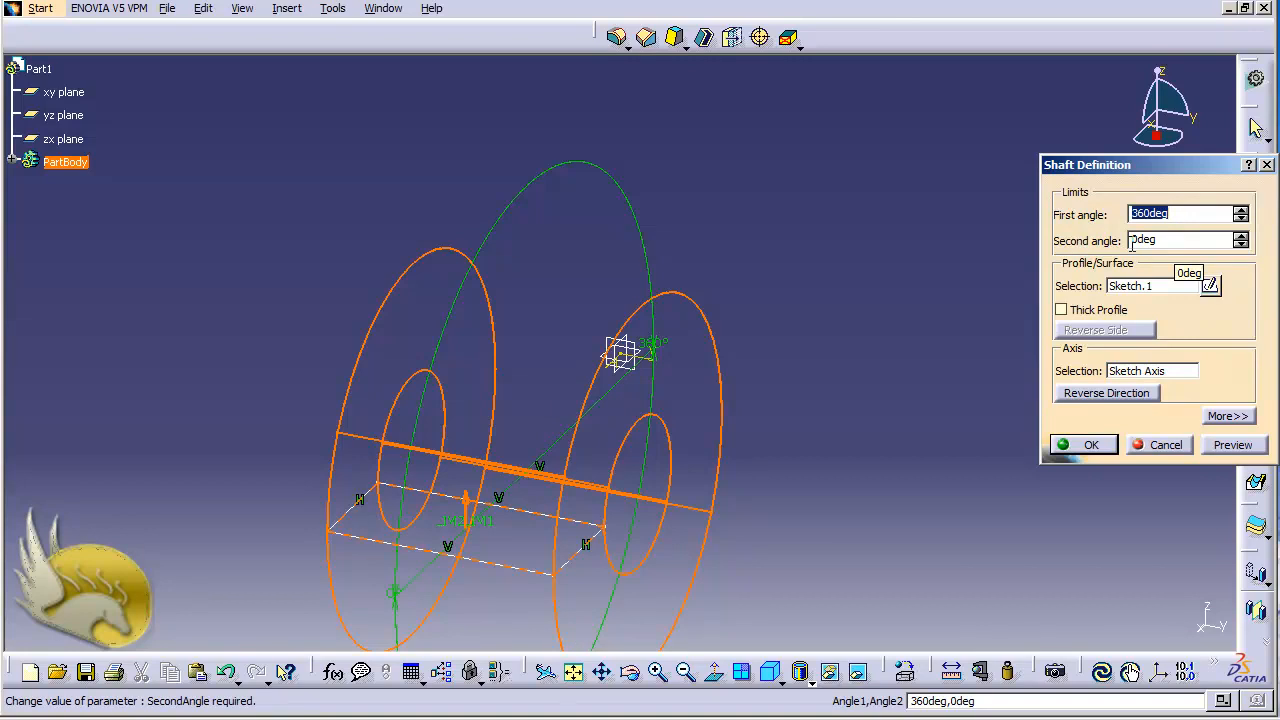
click(1183, 218)
double_click(1183, 218)
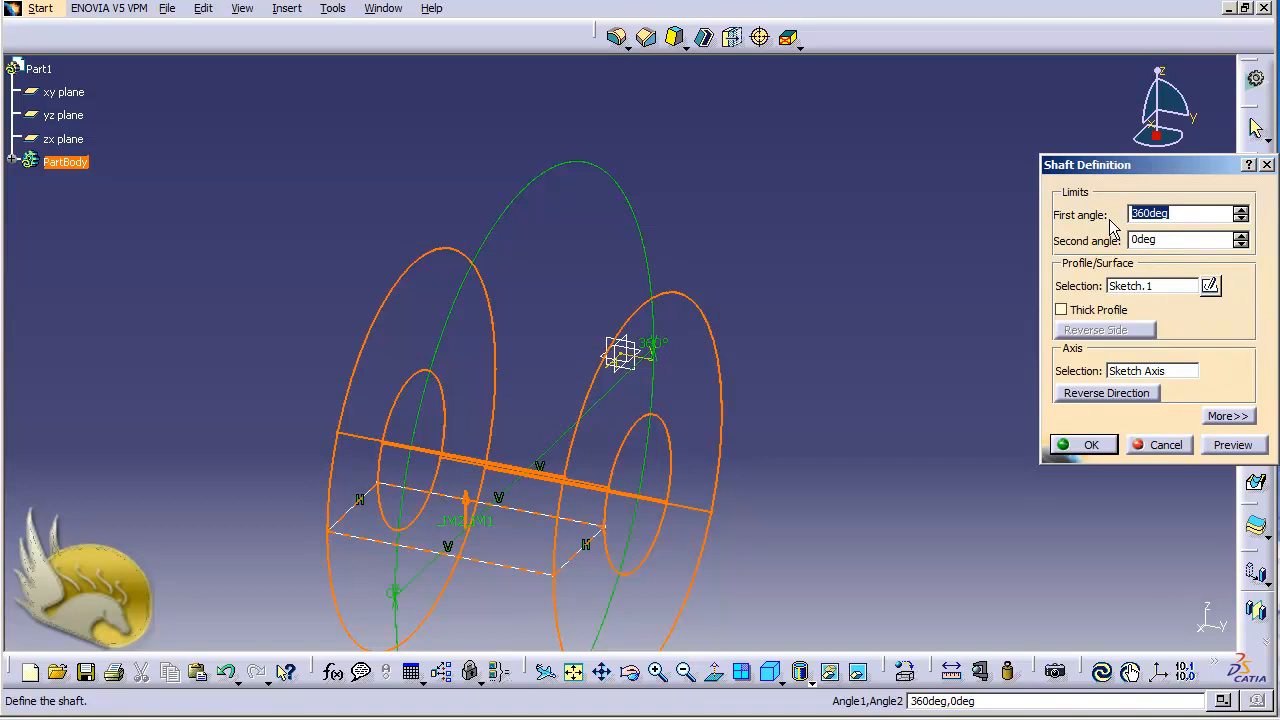
text(45)
click(1192, 241)
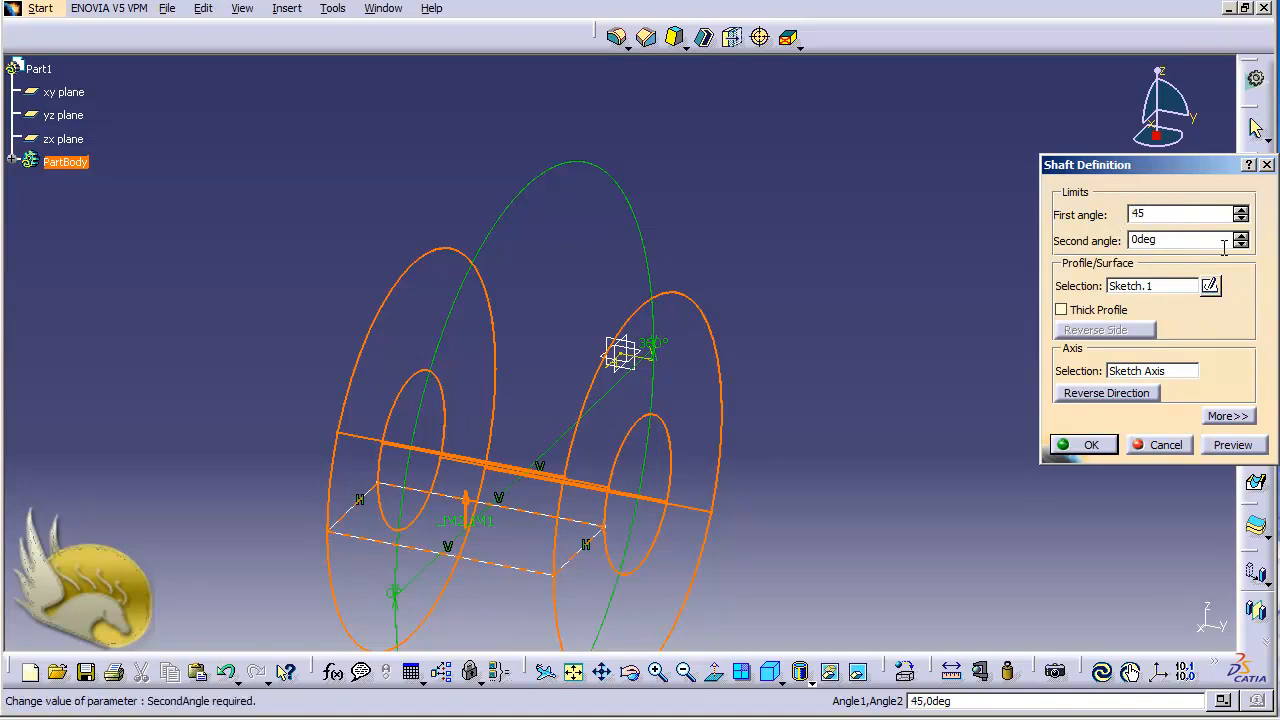
double_click(1190, 242)
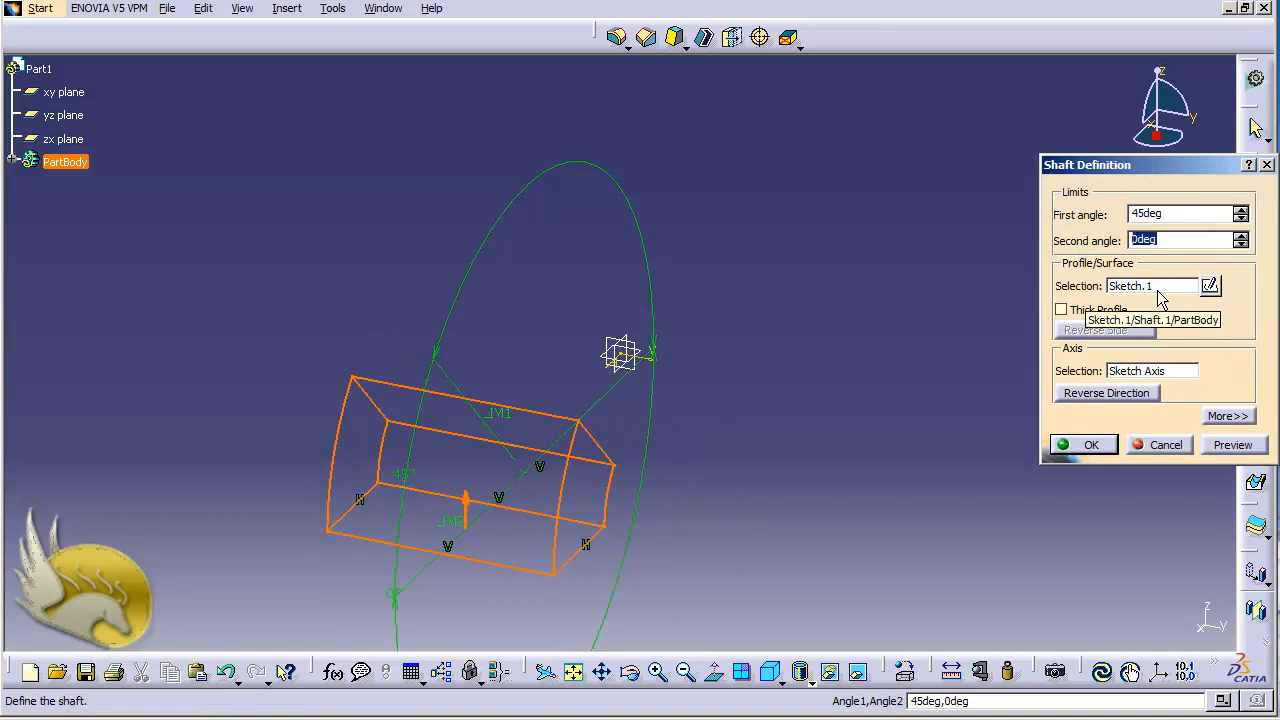
text(60)
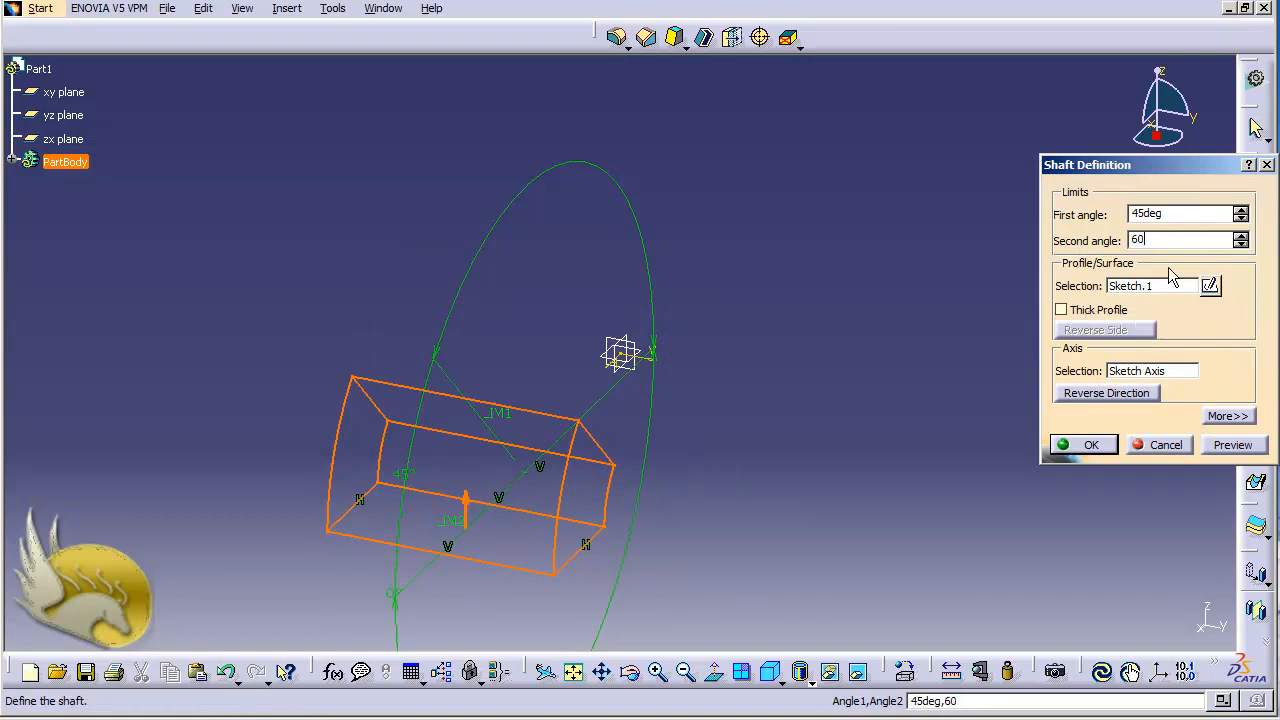
click(1177, 216)
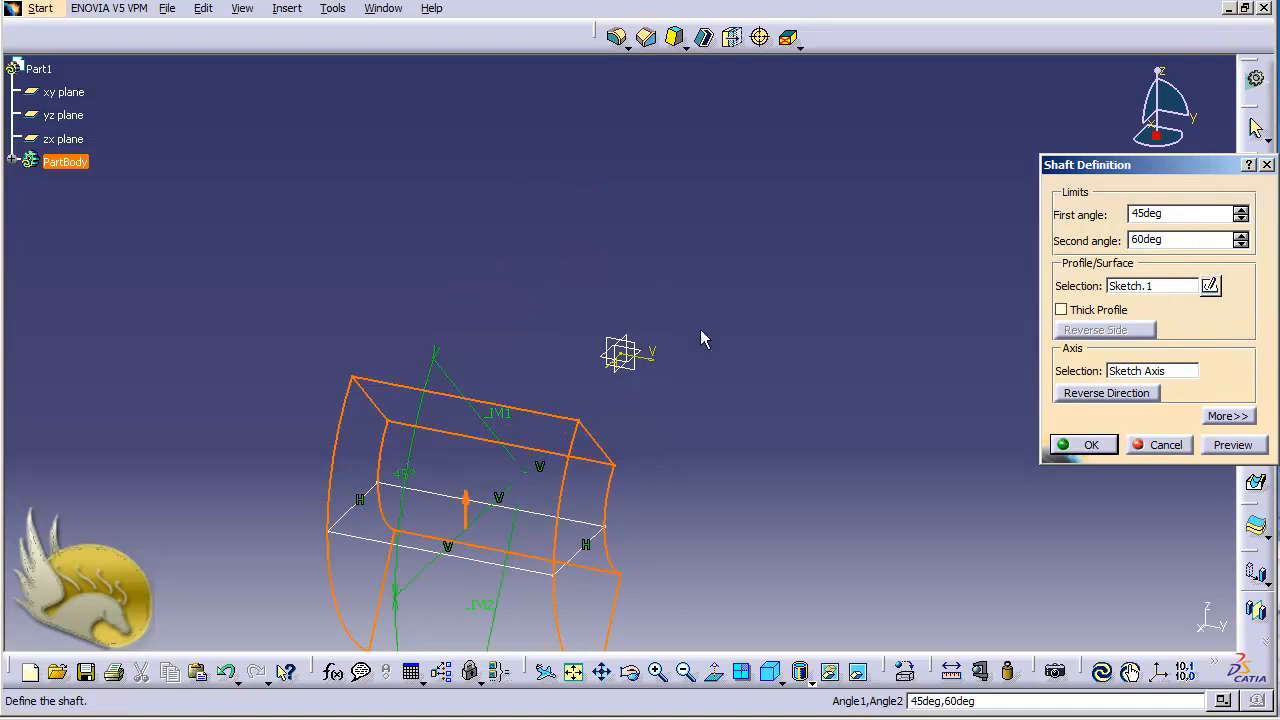
Set the shaft's second angle to 0 degrees and its first angle to 360 degrees.
double_click(1194, 241)
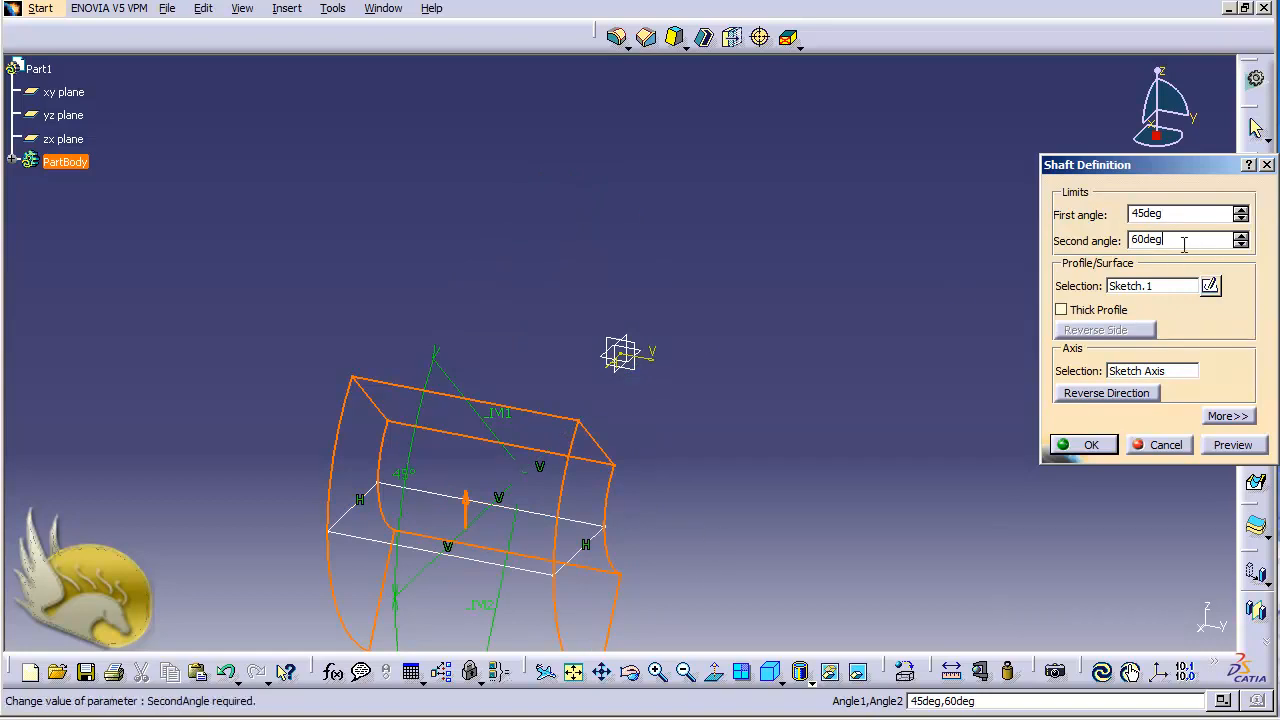
text(0)
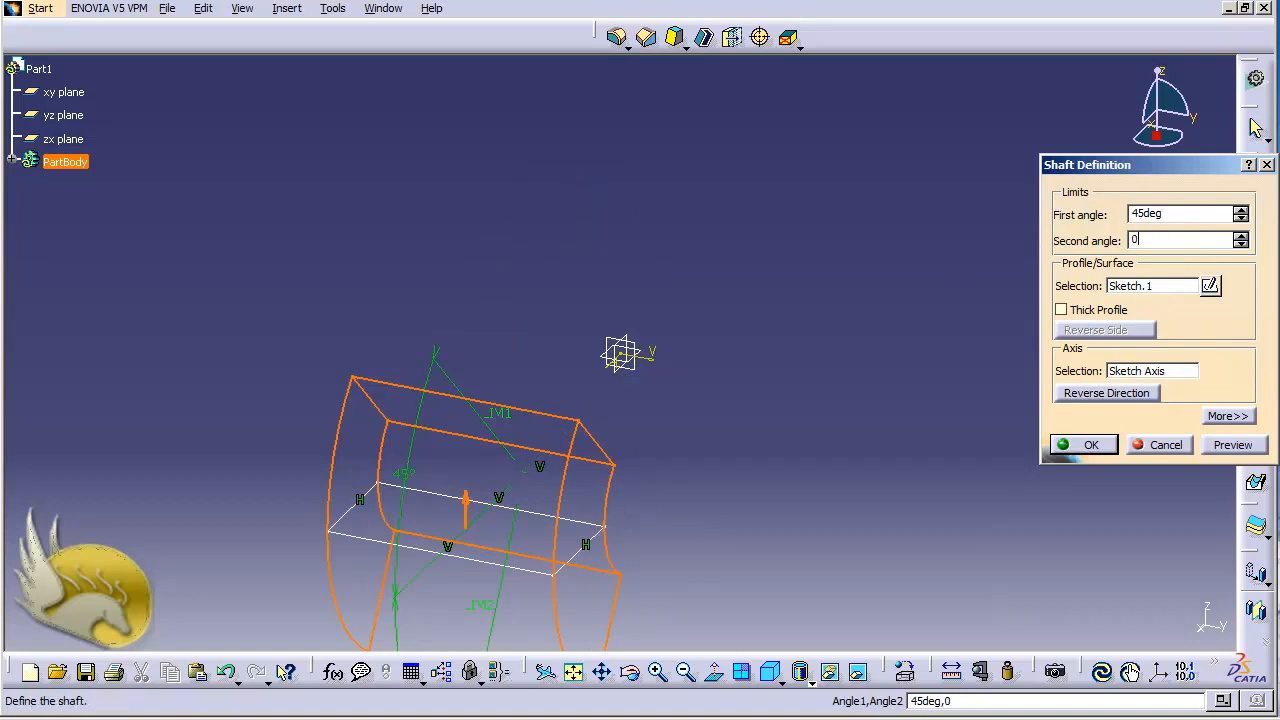
double_click(1200, 213)
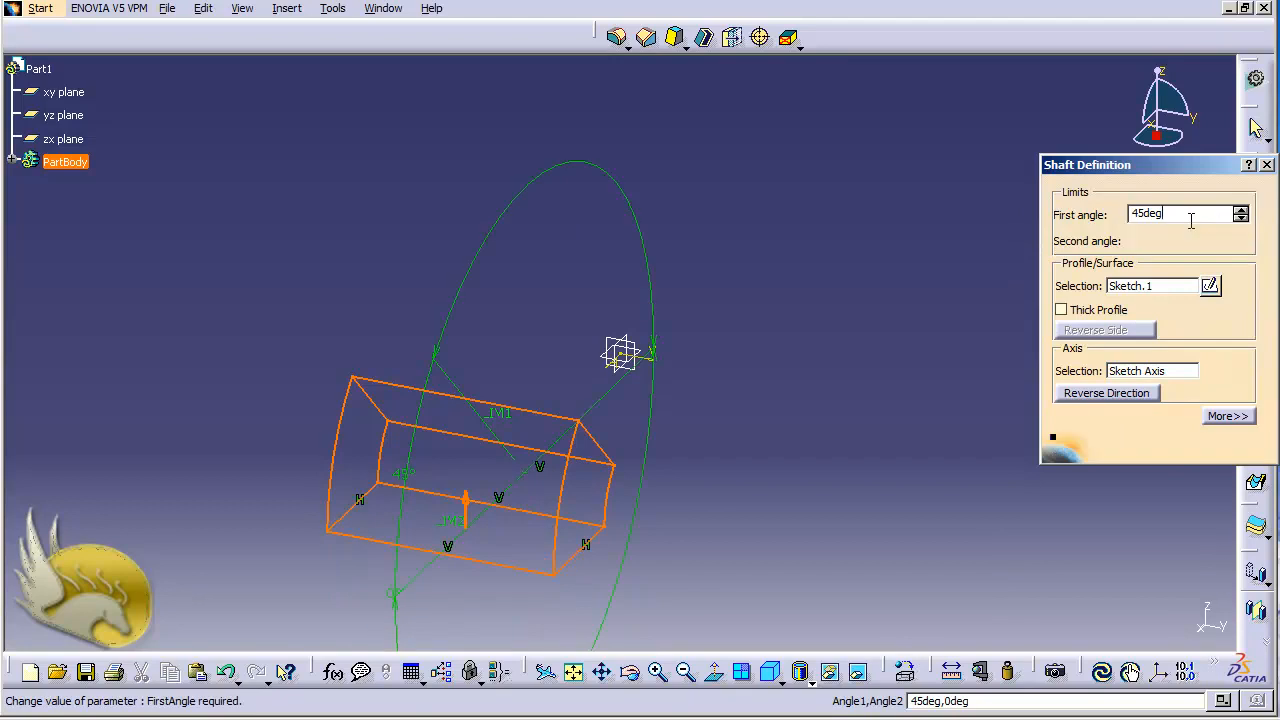
text(360)
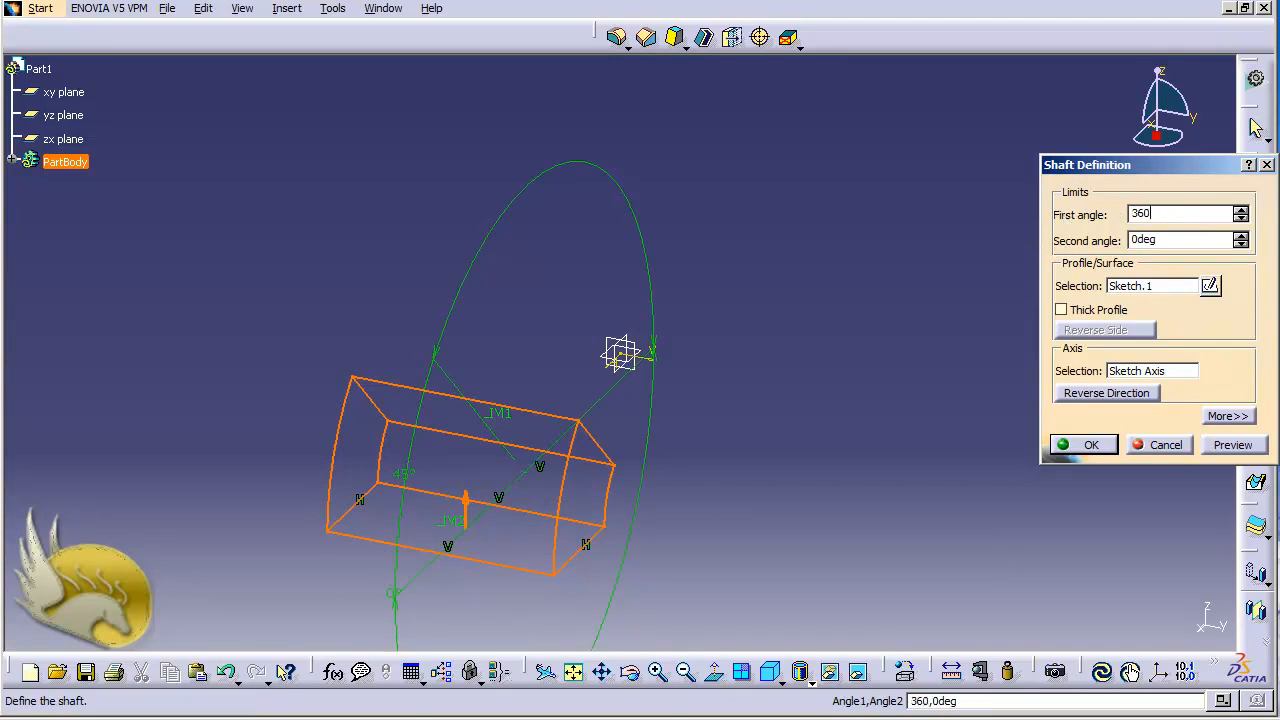
click(1163, 244)
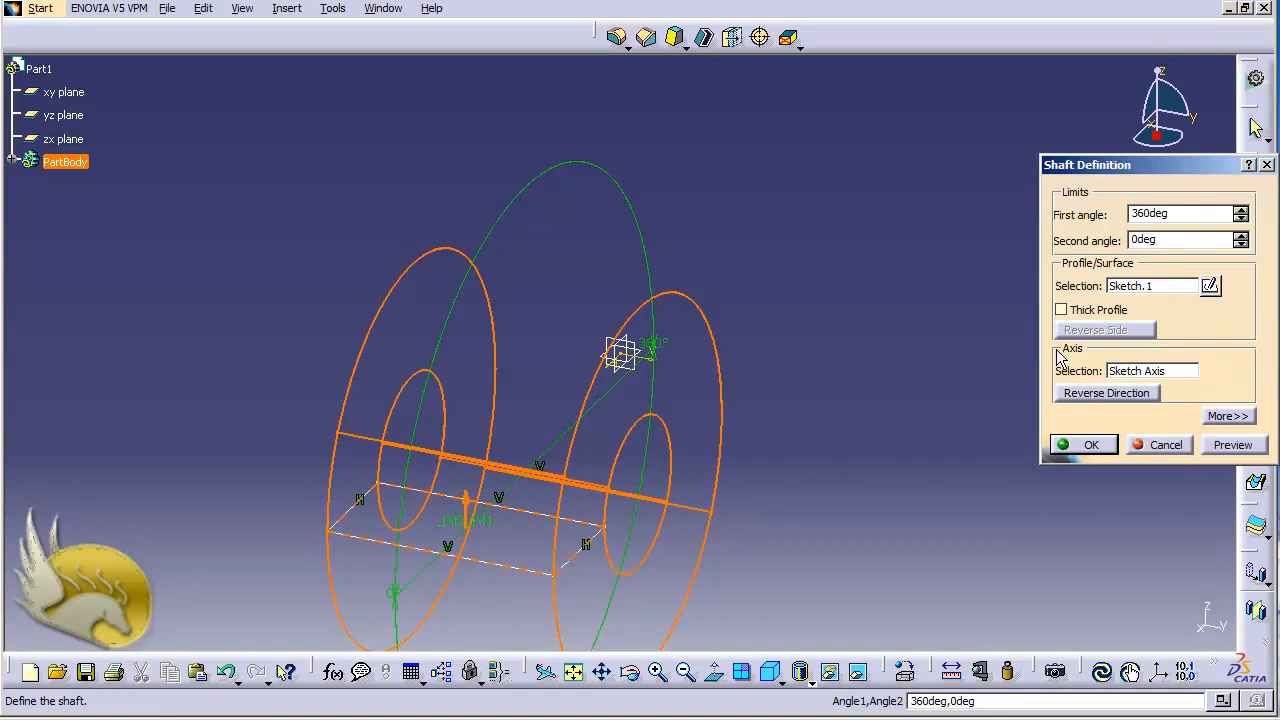
Try the rectangle's long edge nearest the sketched axis as the shaft's axis of revolution.
right_click(1133, 373)
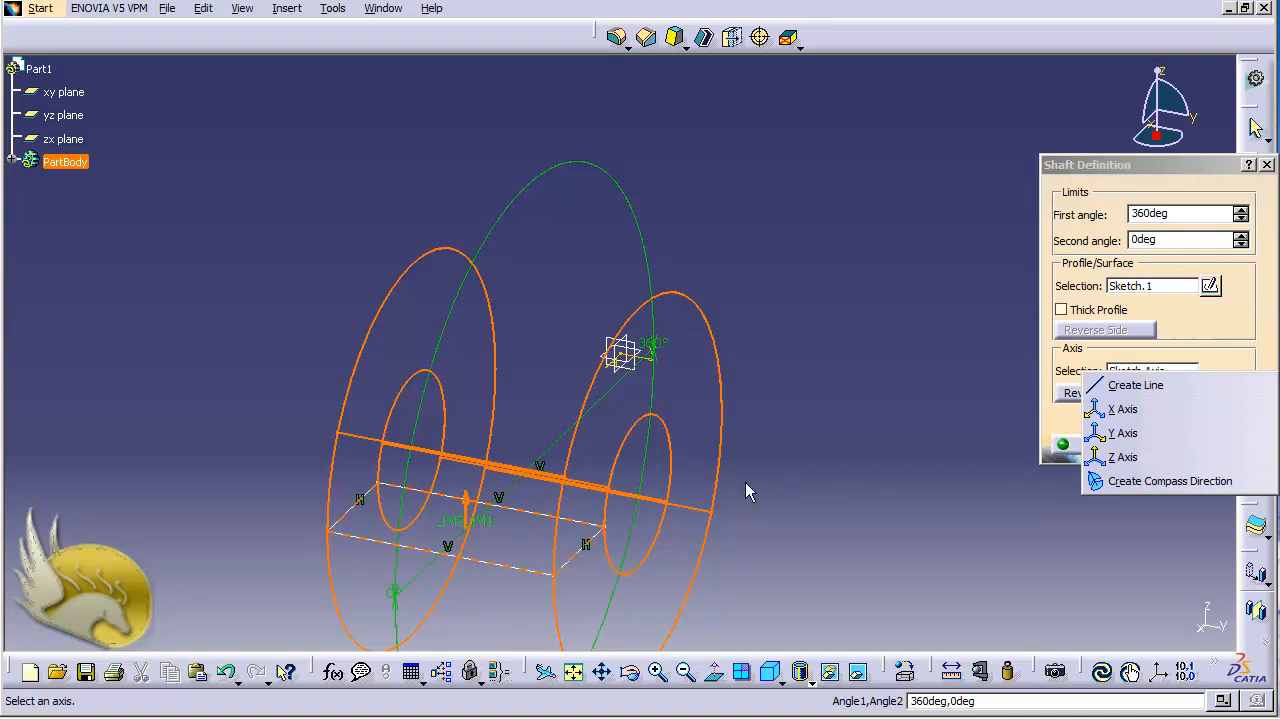
click(1188, 335)
right_click(1170, 369)
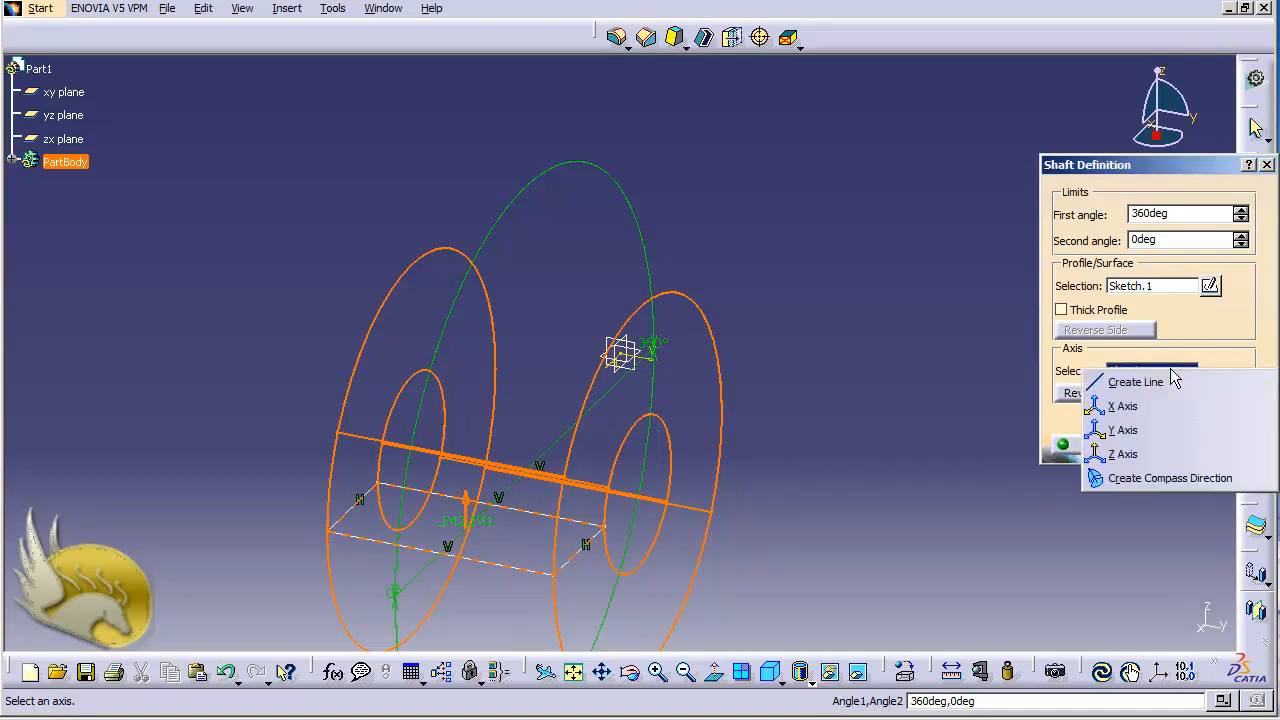
click(1180, 354)
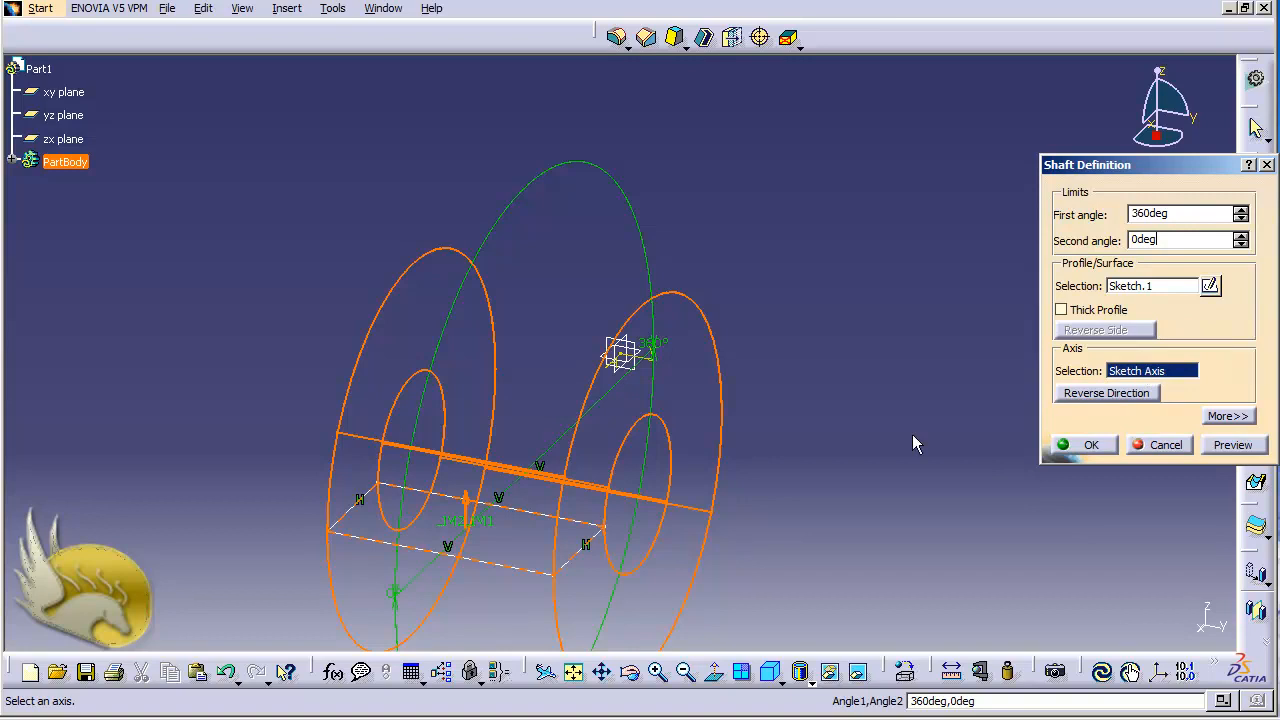
click(537, 517)
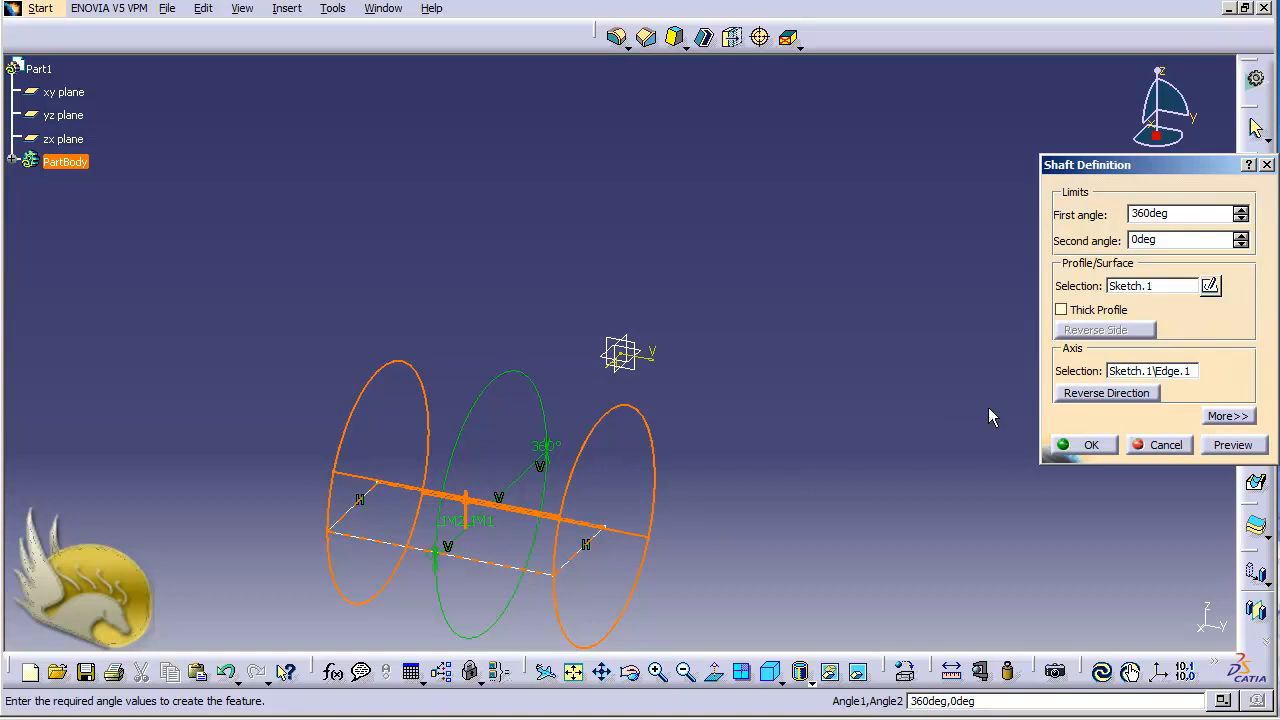
Try the sketch's V direction as the shaft's axis, and expand the geometry of Sketch.1 in the specification tree.
click(1128, 374)
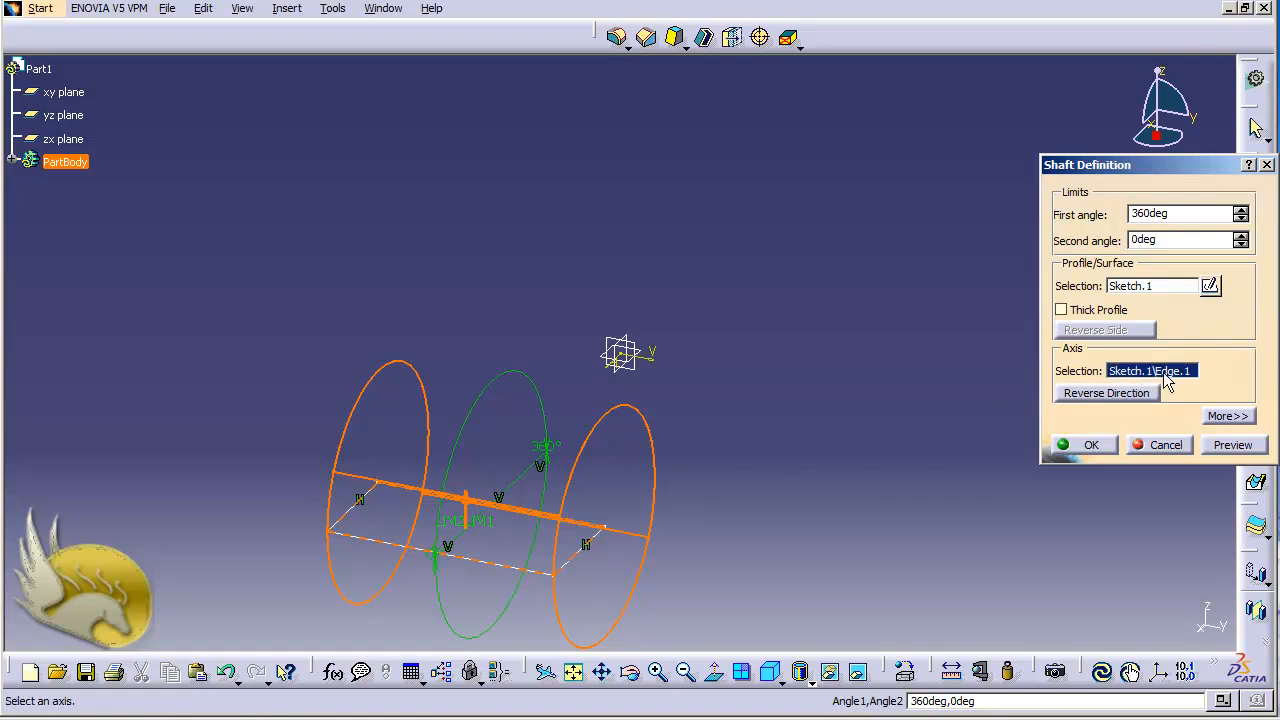
click(662, 369)
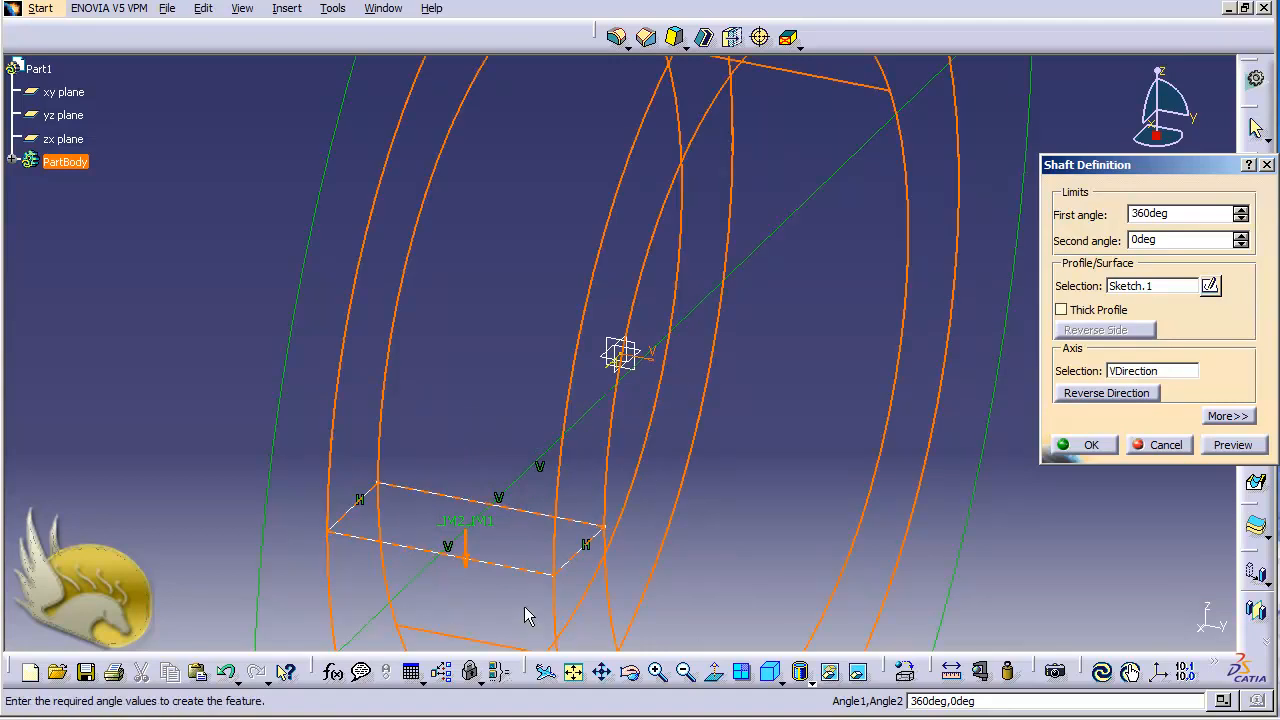
click(1156, 371)
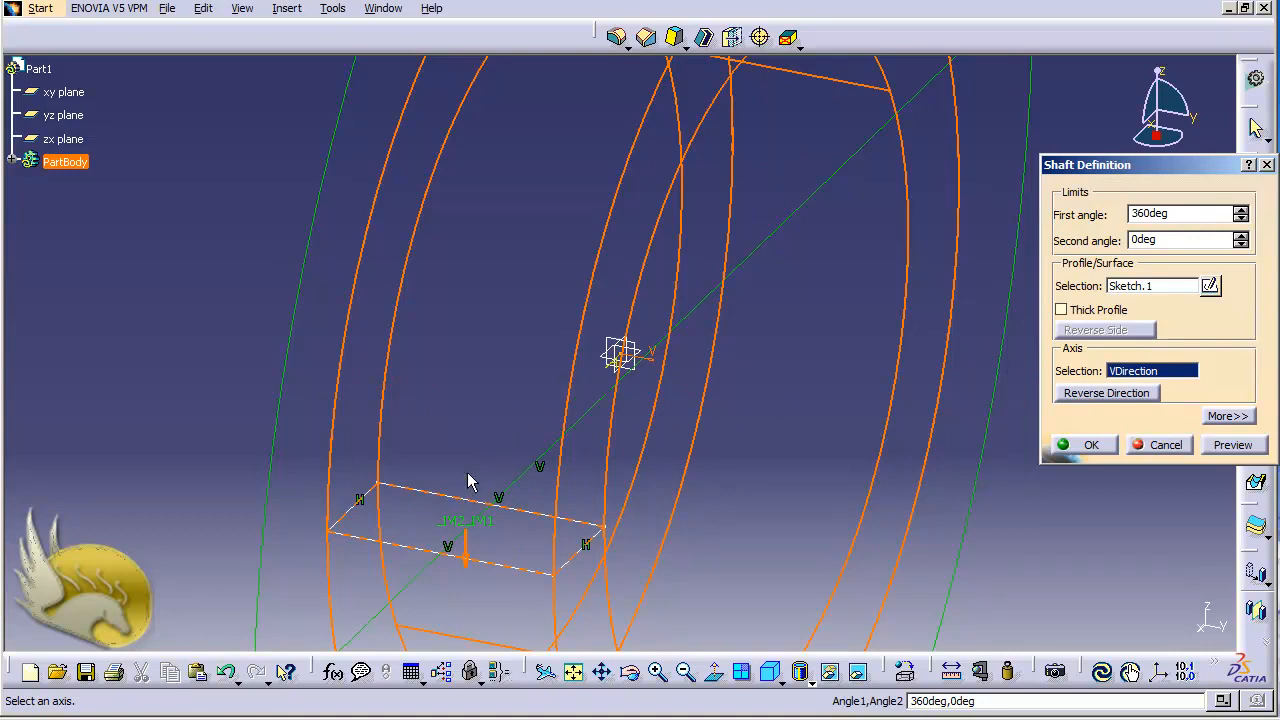
click(11, 161)
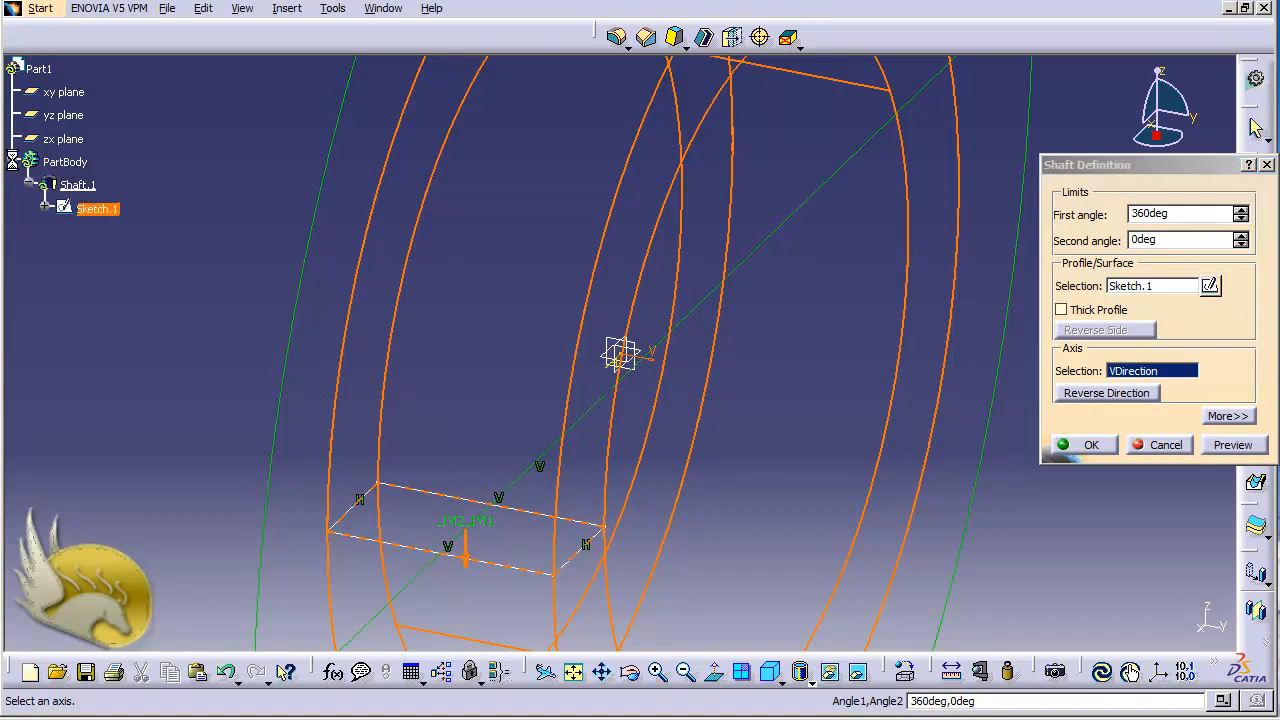
click(45, 208)
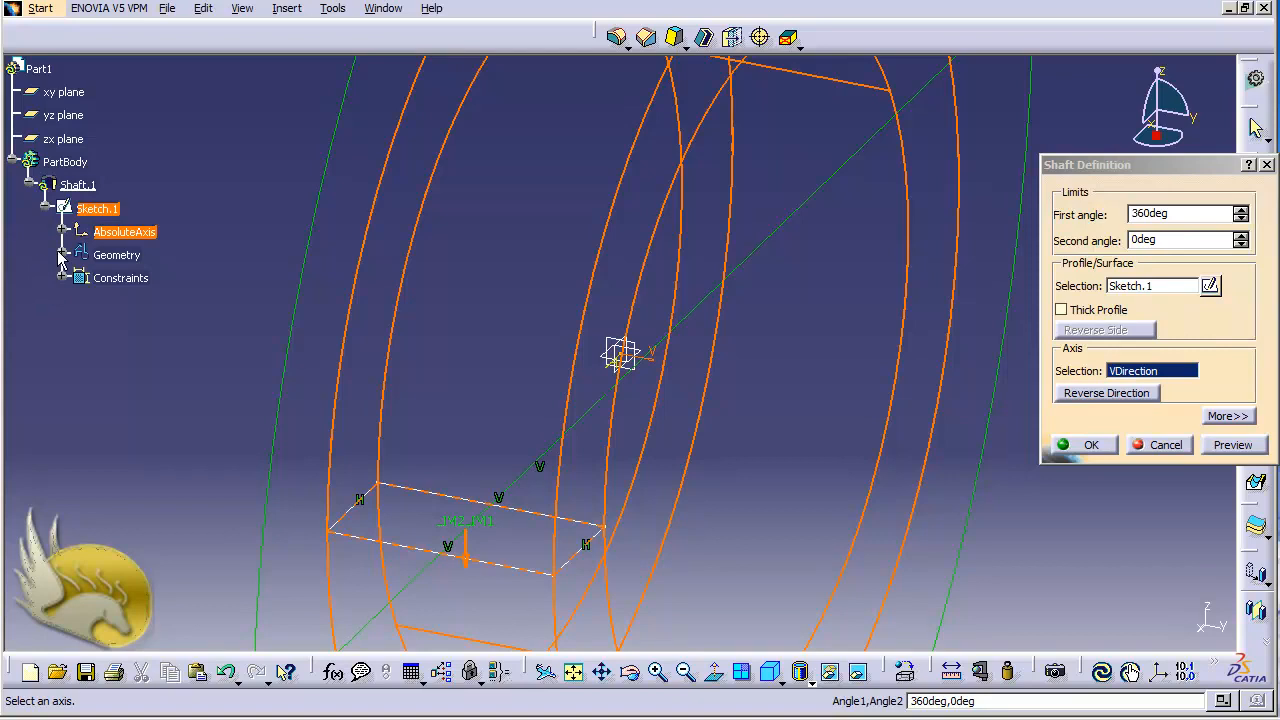
click(62, 255)
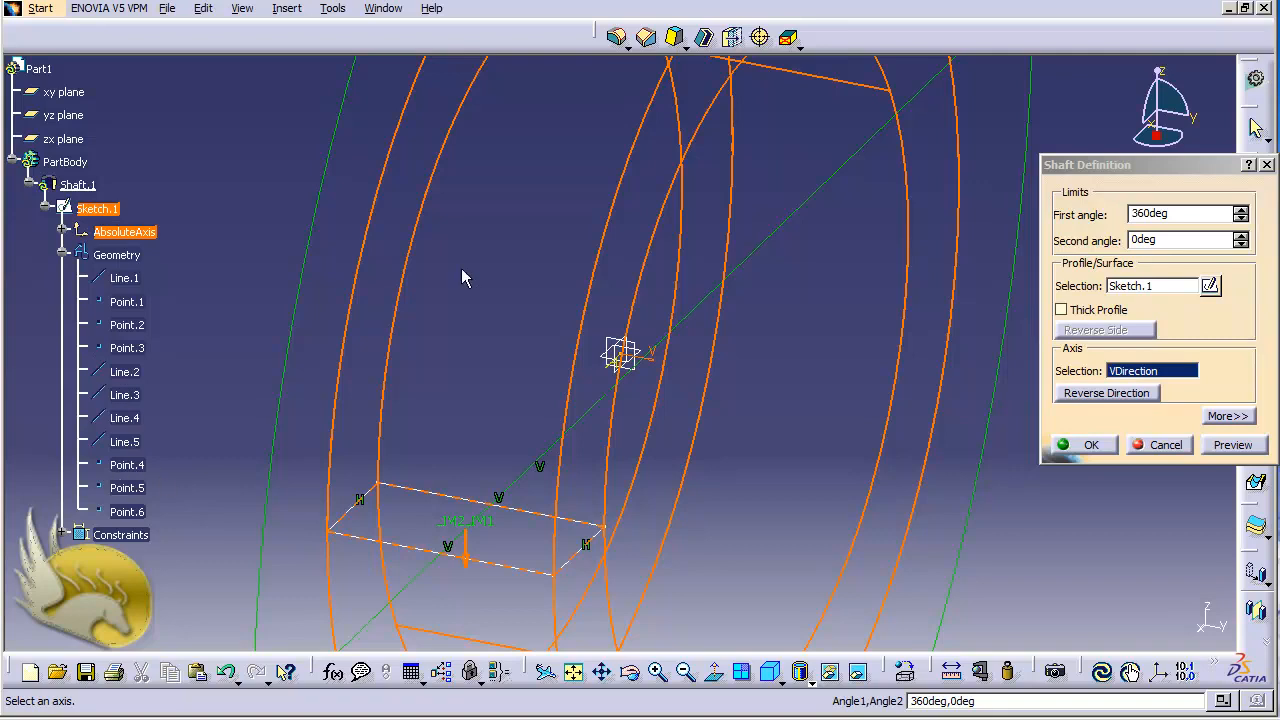
Clear the shaft's axis selection to use the sketch axis, and create the shaft.
right_click(1150, 372)
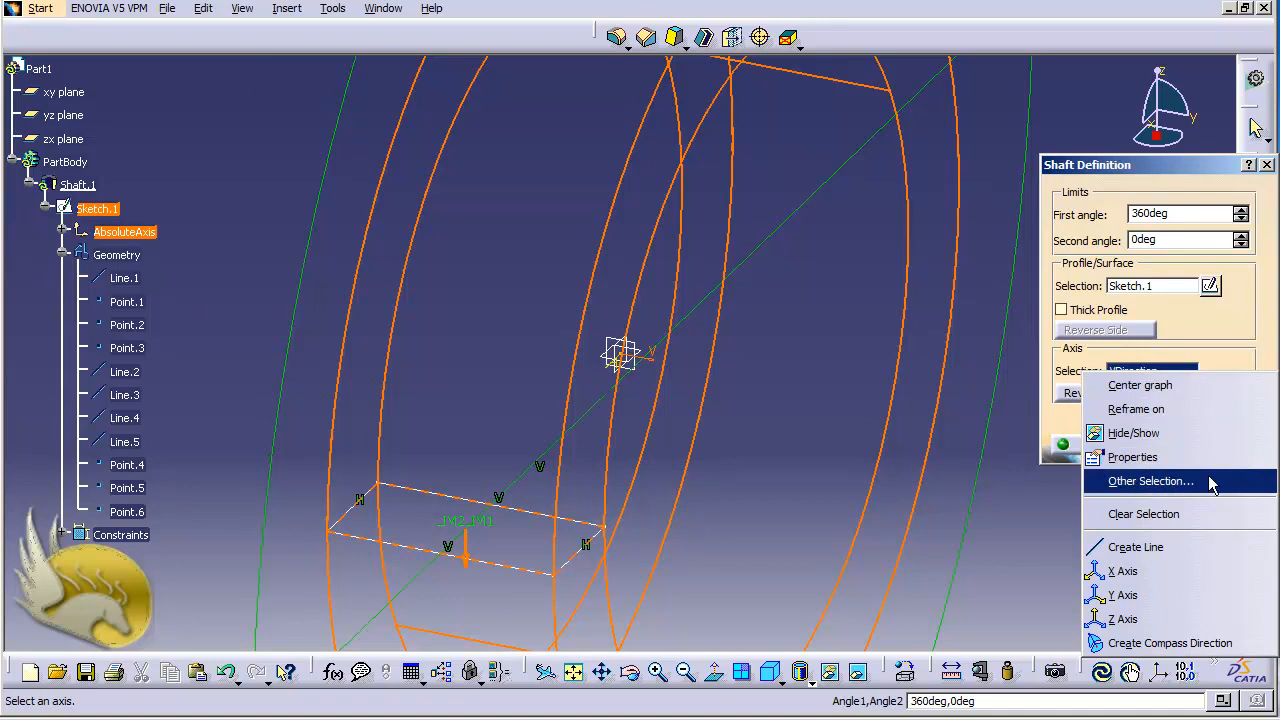
click(1177, 514)
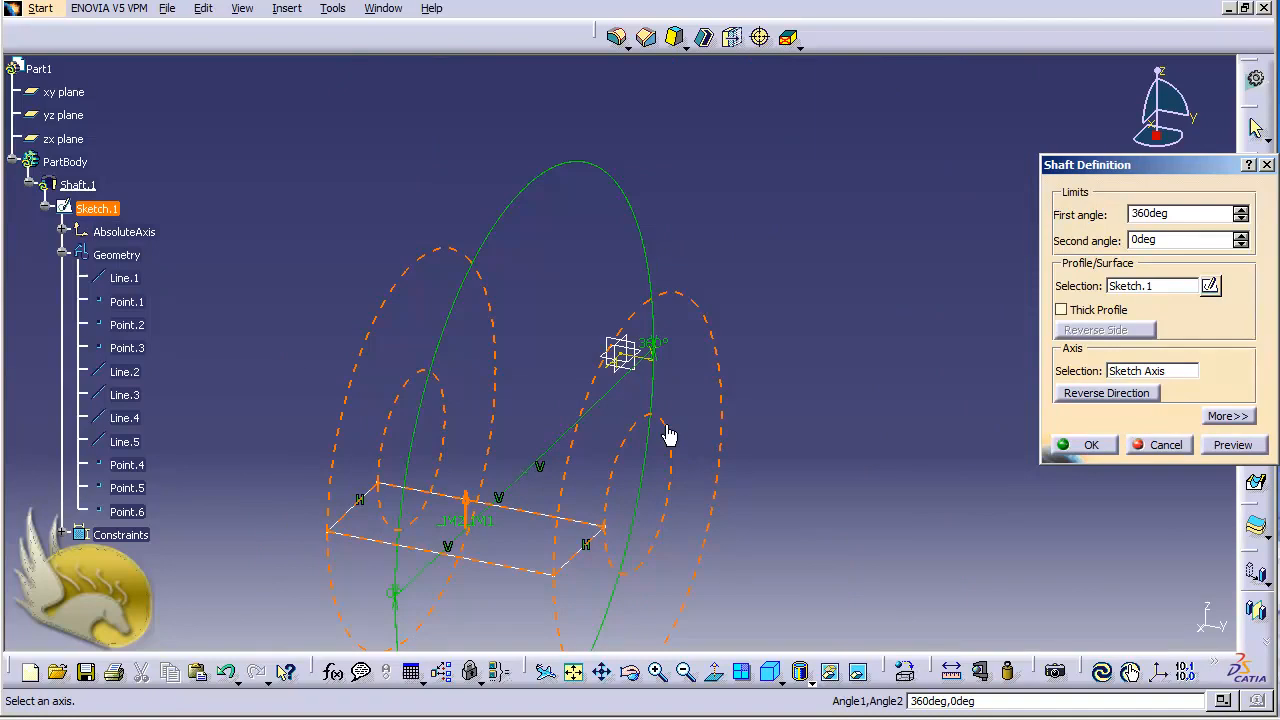
click(1088, 445)
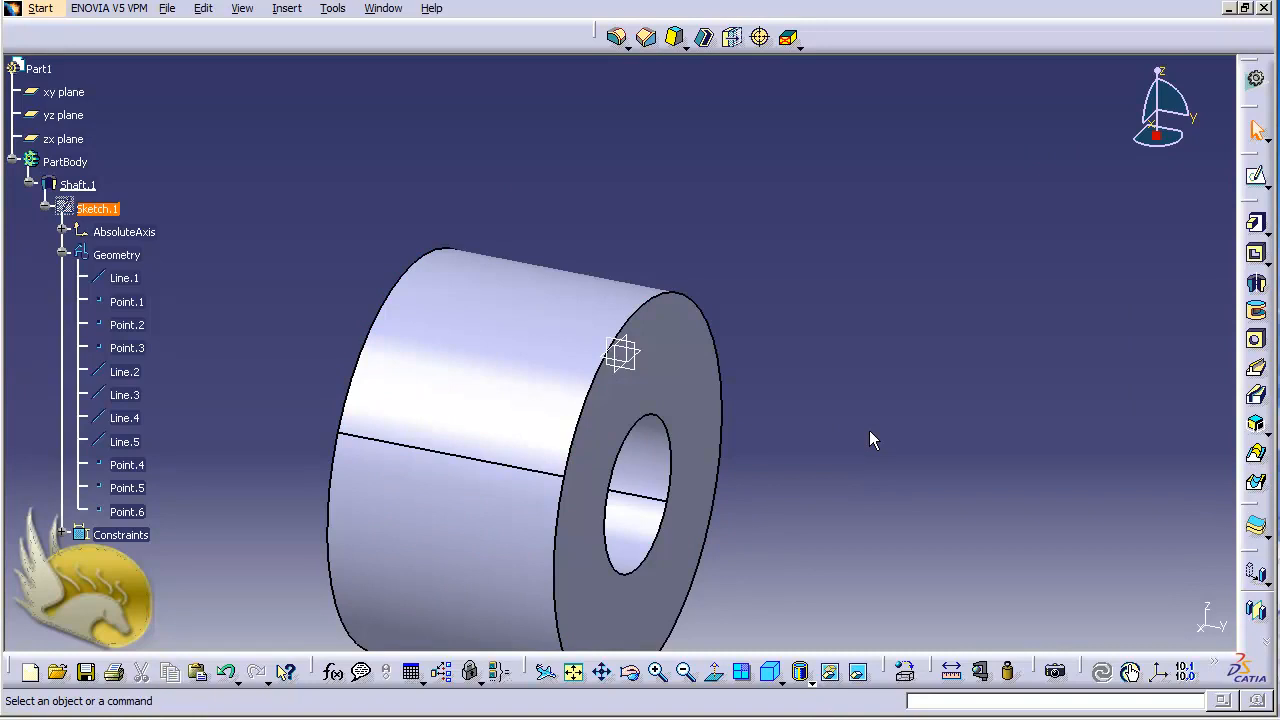
Examine the revolved shaft from an angle that shows its ring-shaped end face and central bore.
key(shift+Left)
key(shift+Left)
key(shift+Left)
key(shift+Left)
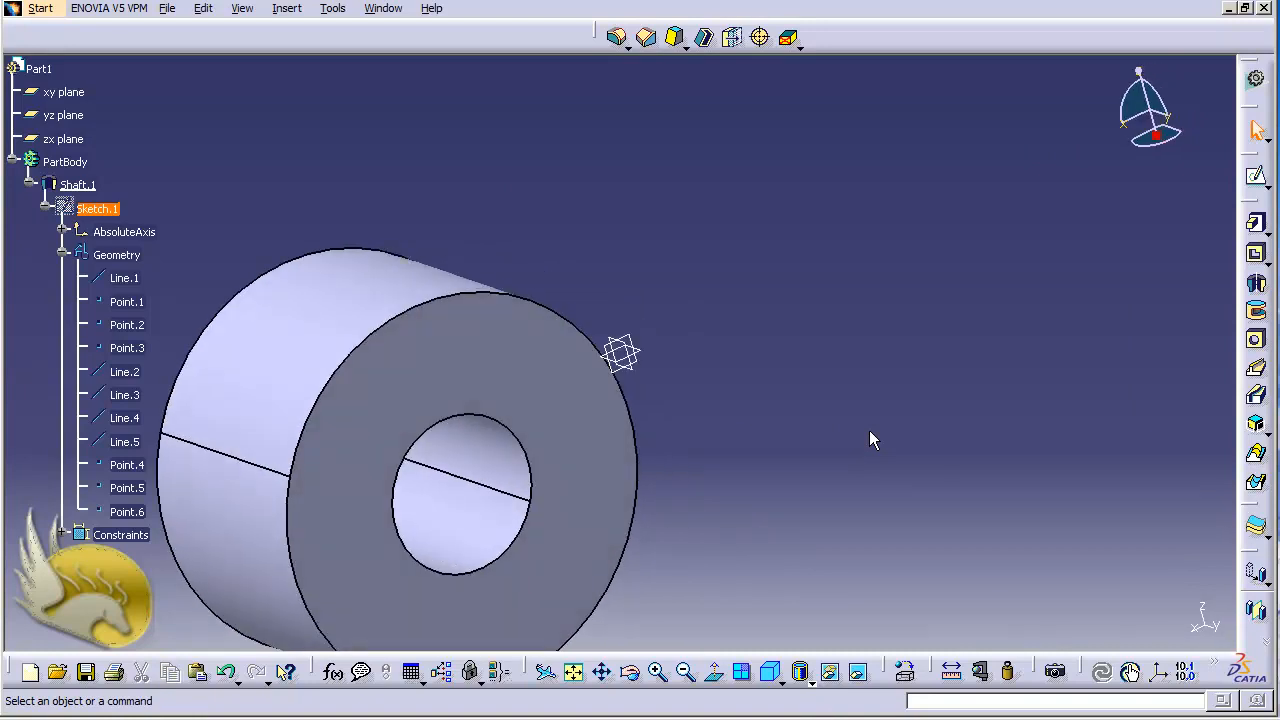
key(shift+Left)
key(shift+Left)
key(shift+Left)
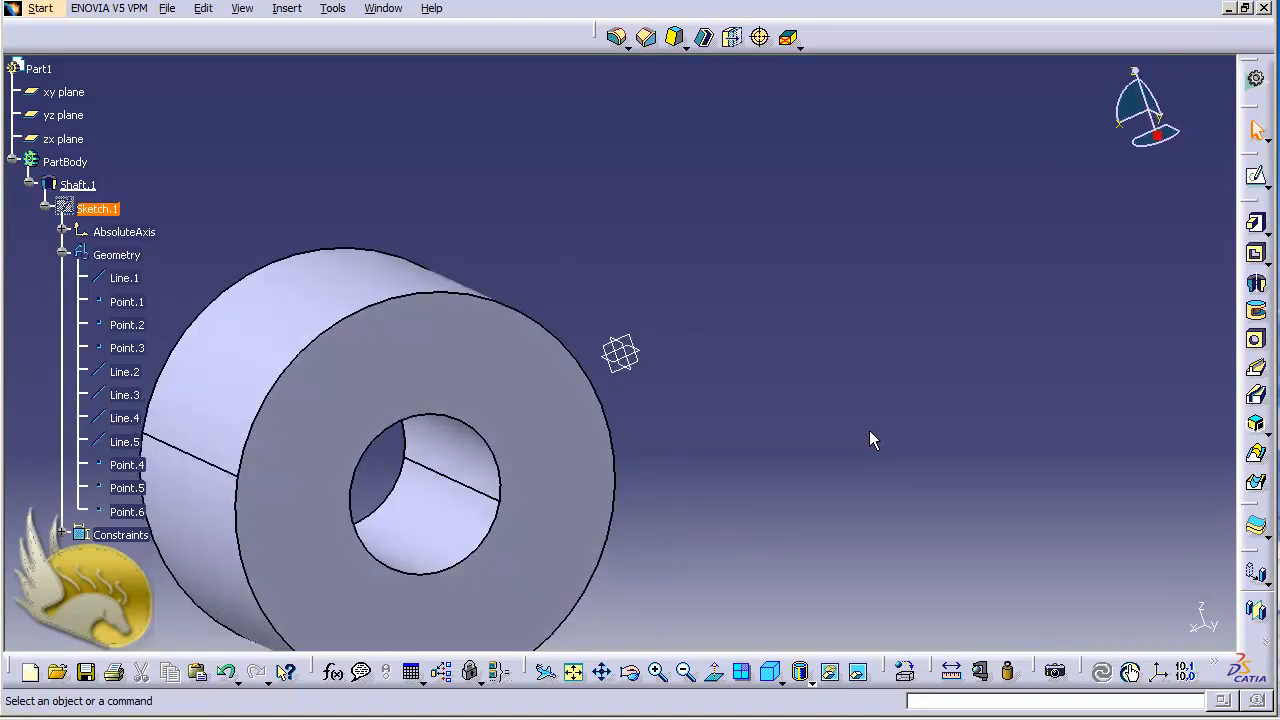
key(Right)
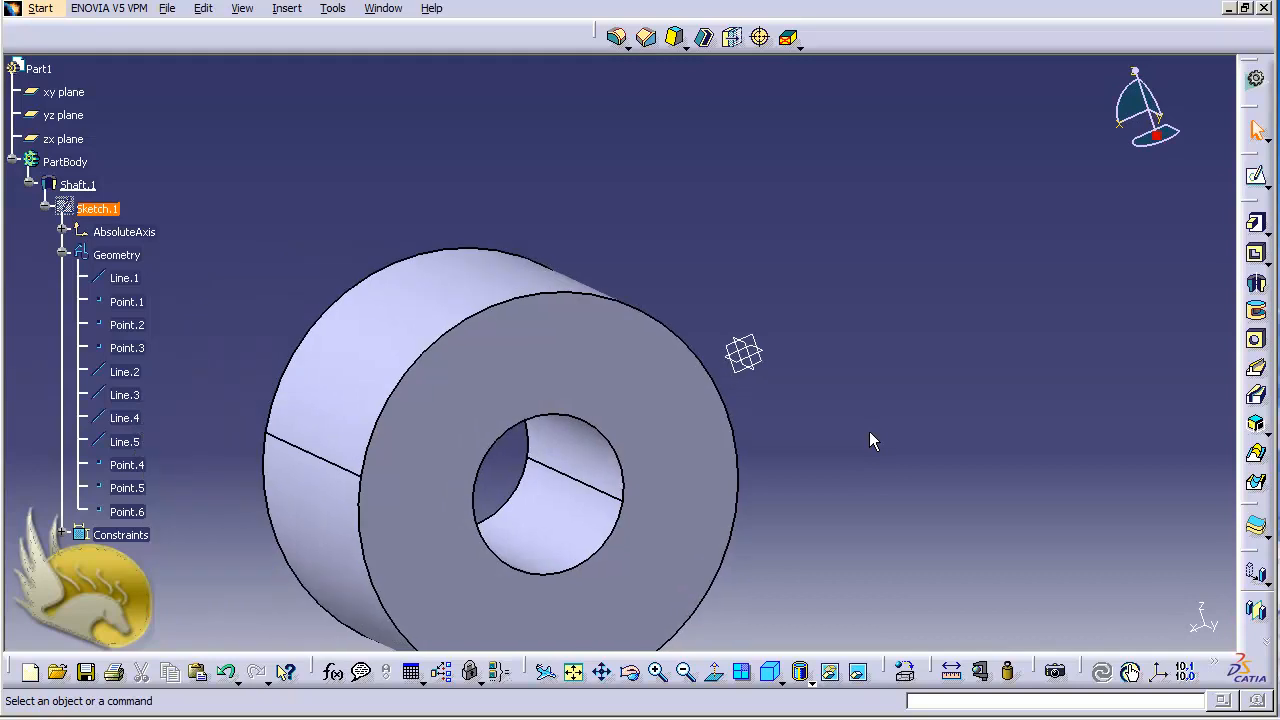
key(Up)
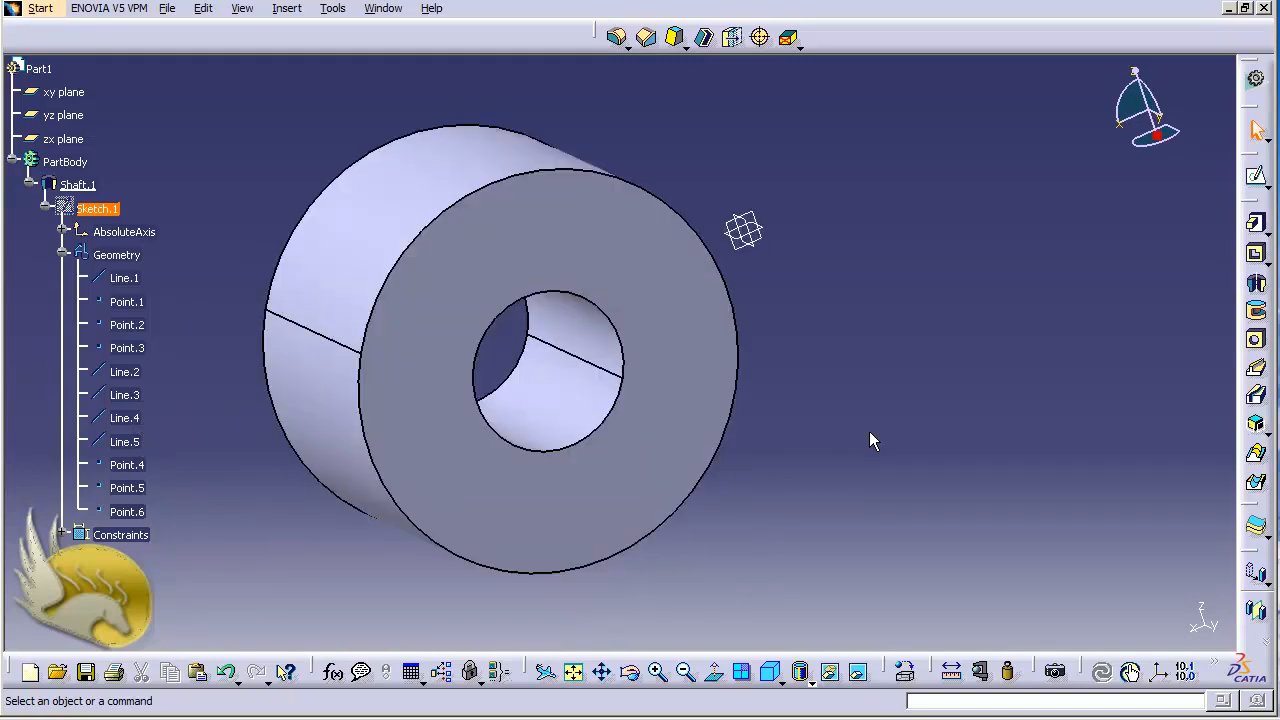
key(Right)
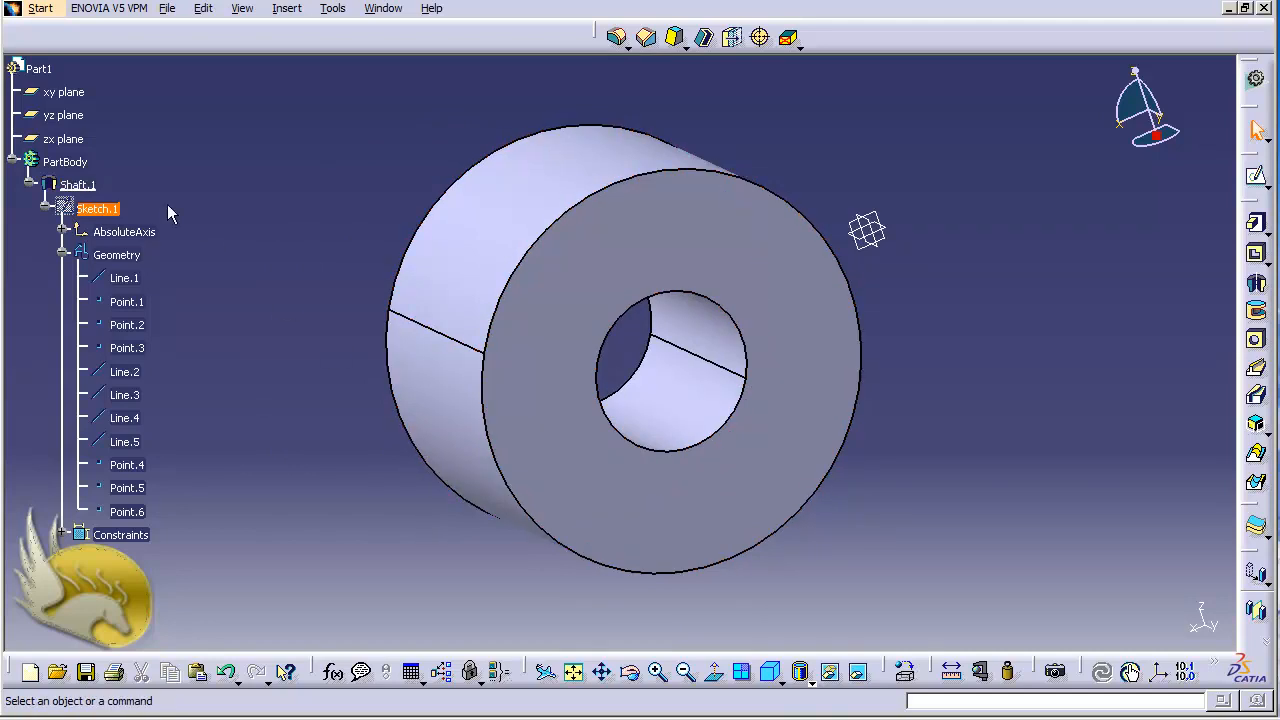
On the xy plane, sketch a rectangle about 30 by 80 mm overlapping the shaft's outer rim, from (220, 50) to (190, -30), and exit the sketch.
click(63, 91)
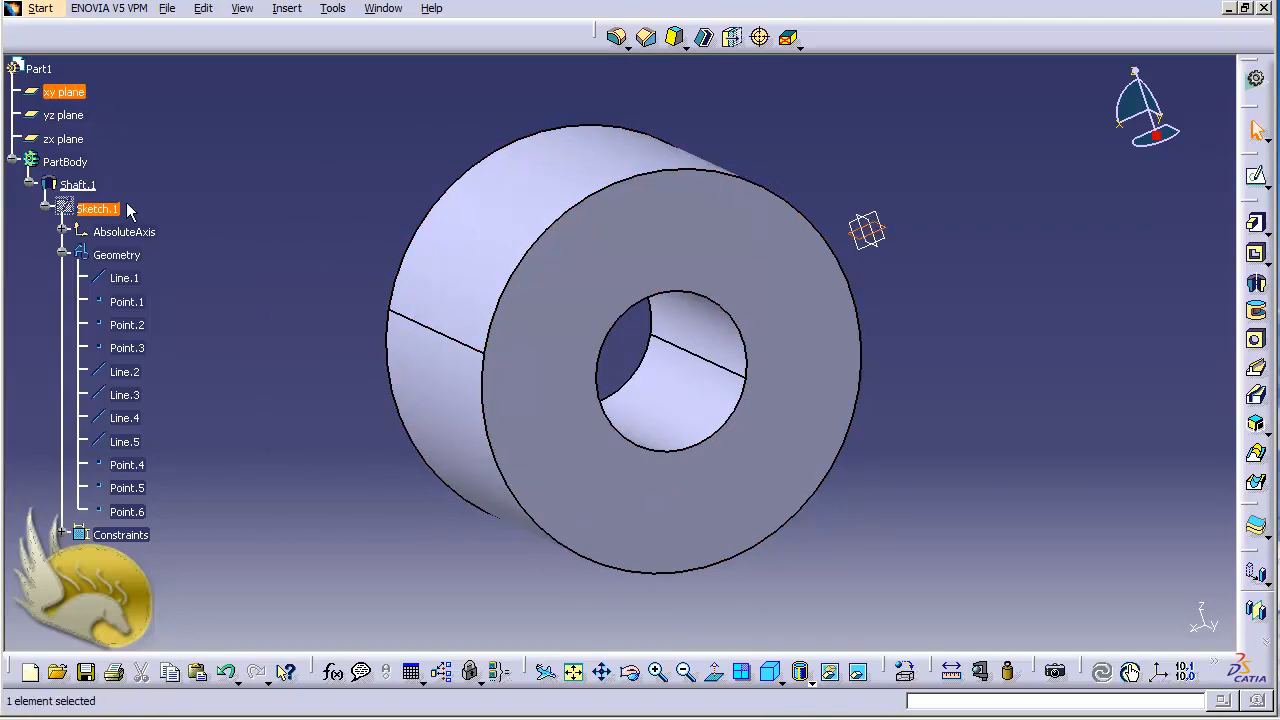
click(1256, 181)
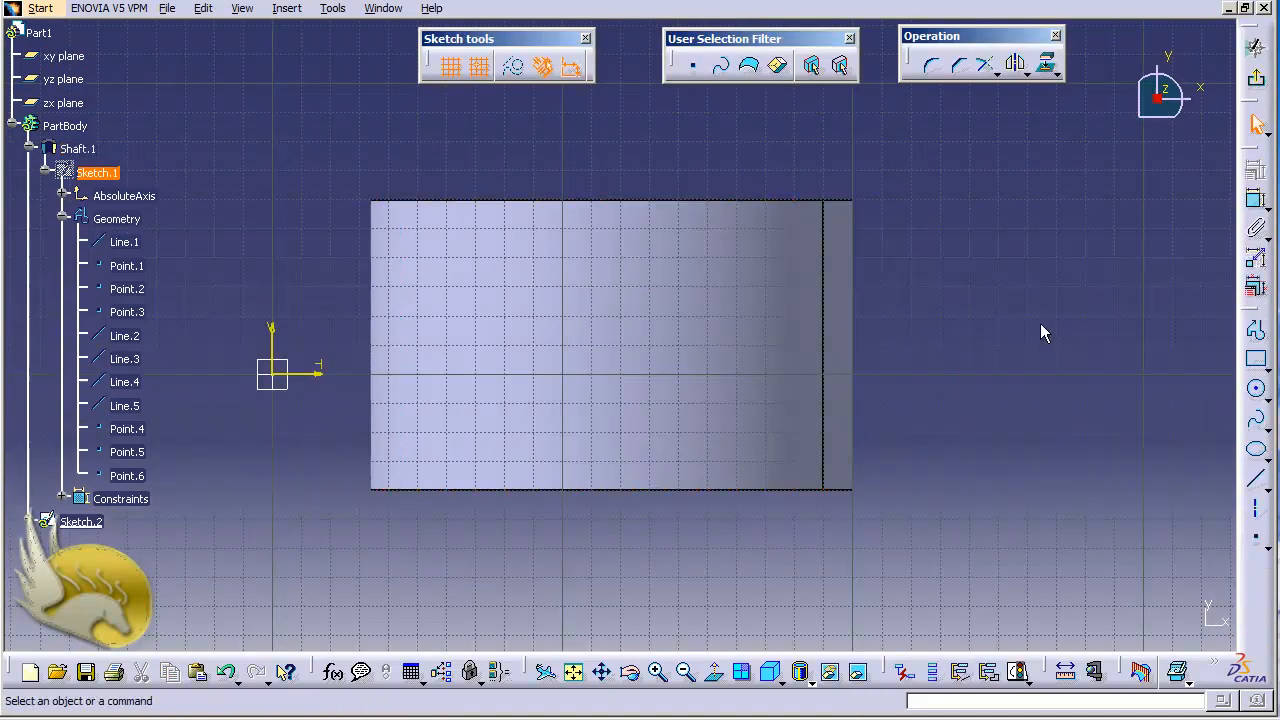
click(1256, 359)
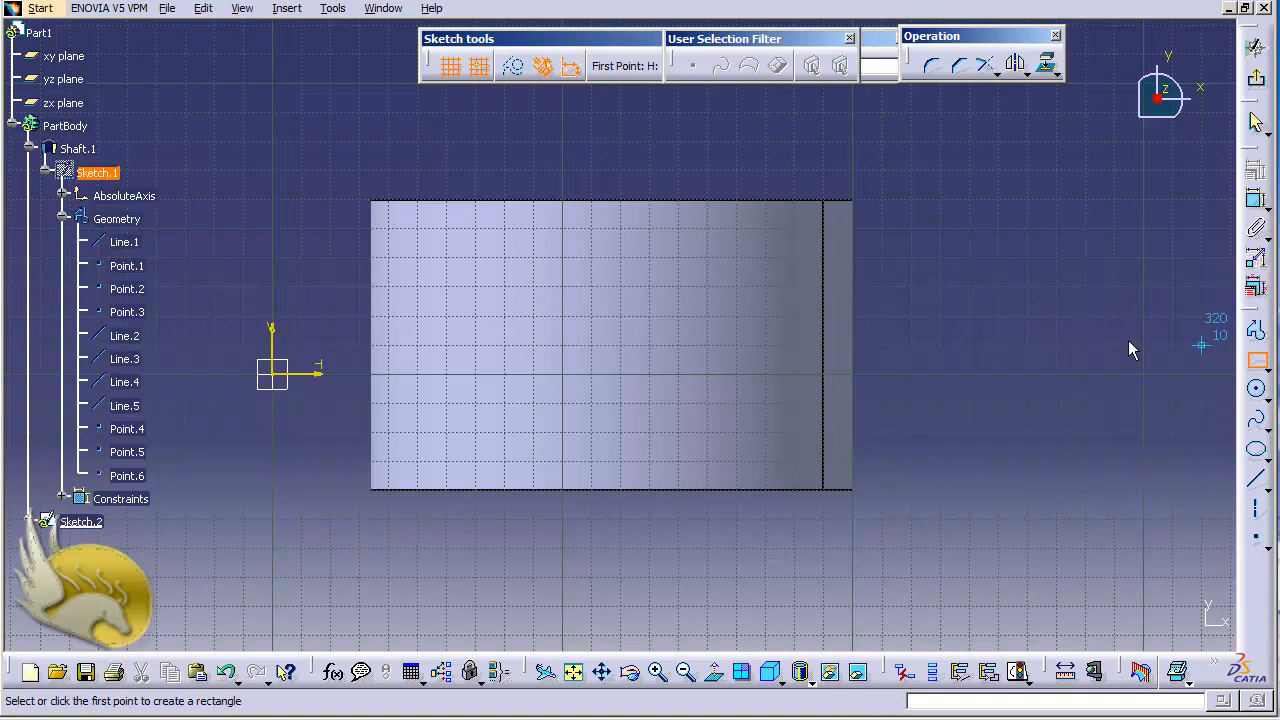
click(910, 228)
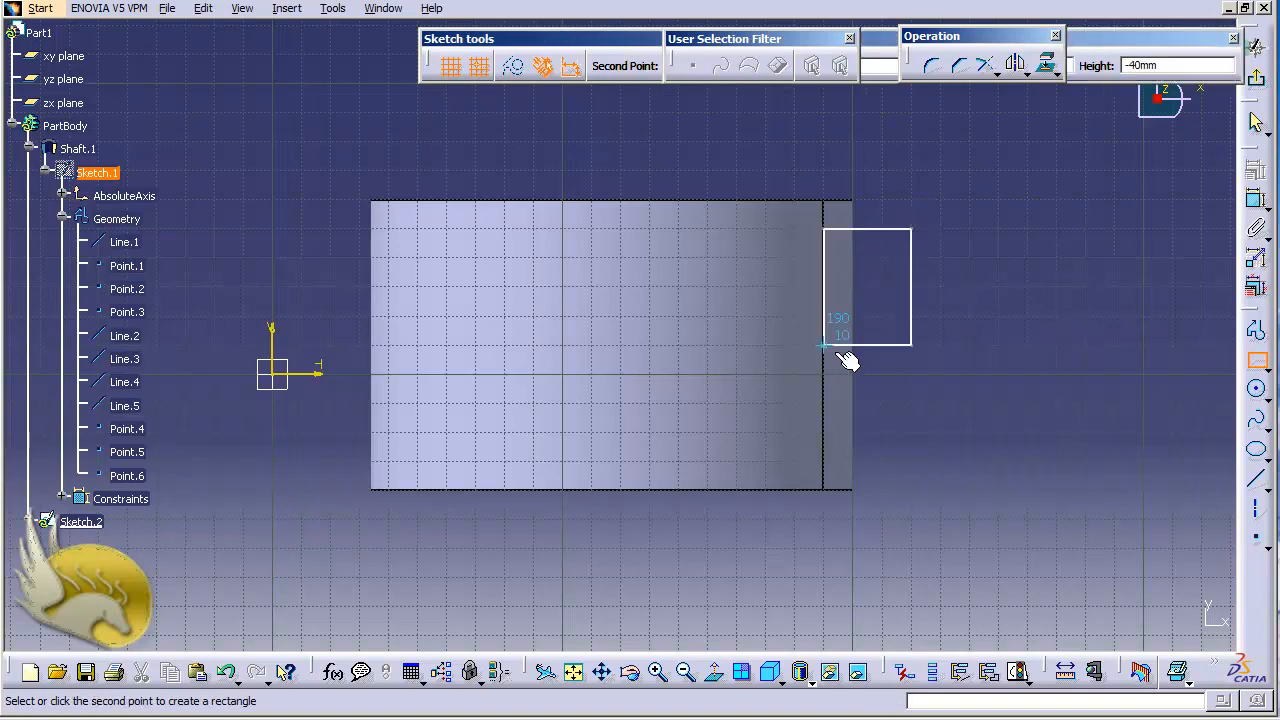
click(823, 460)
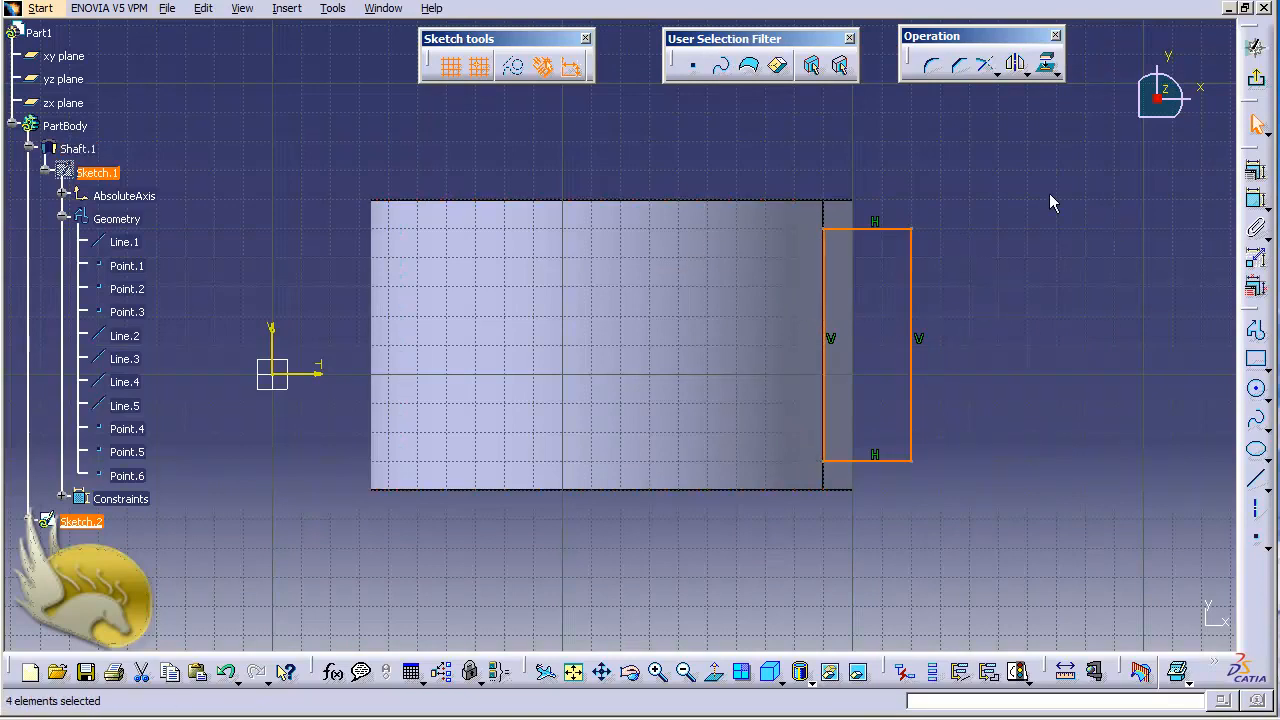
click(1256, 47)
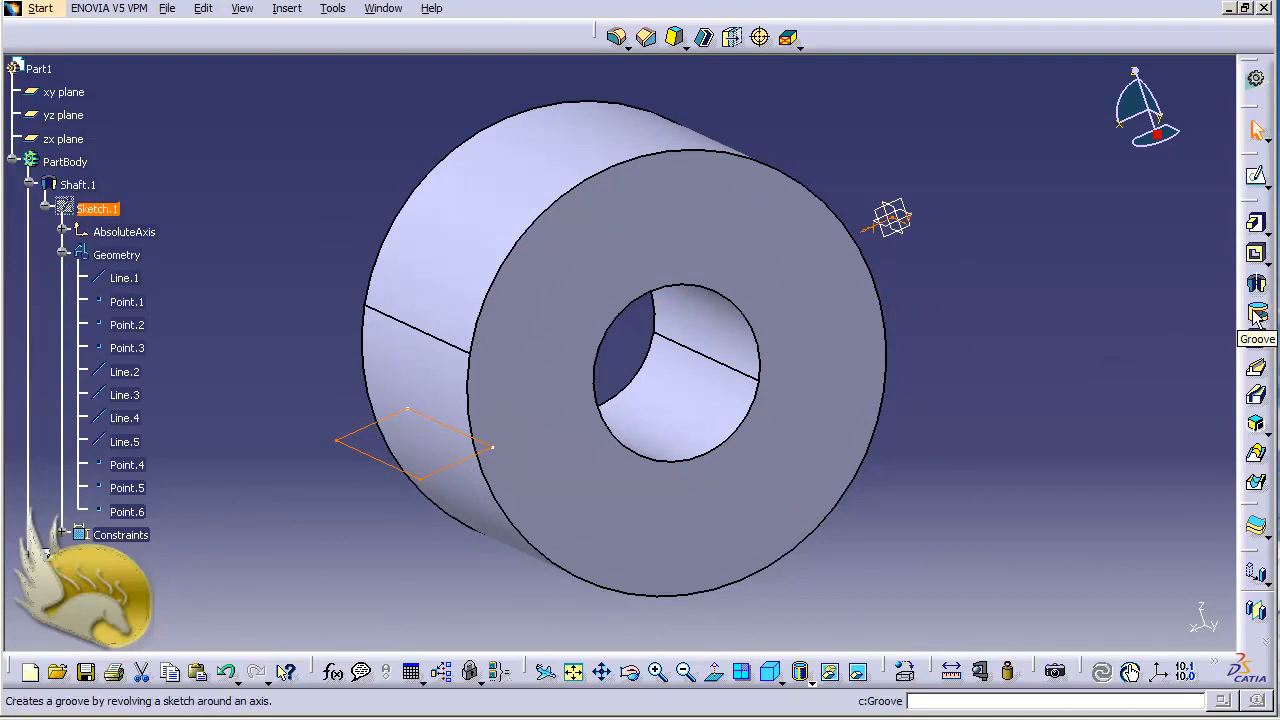
Cut a 360° groove into the shaft by revolving the rectangle of Sketch.2 around the shaft's own axis.
click(288, 12)
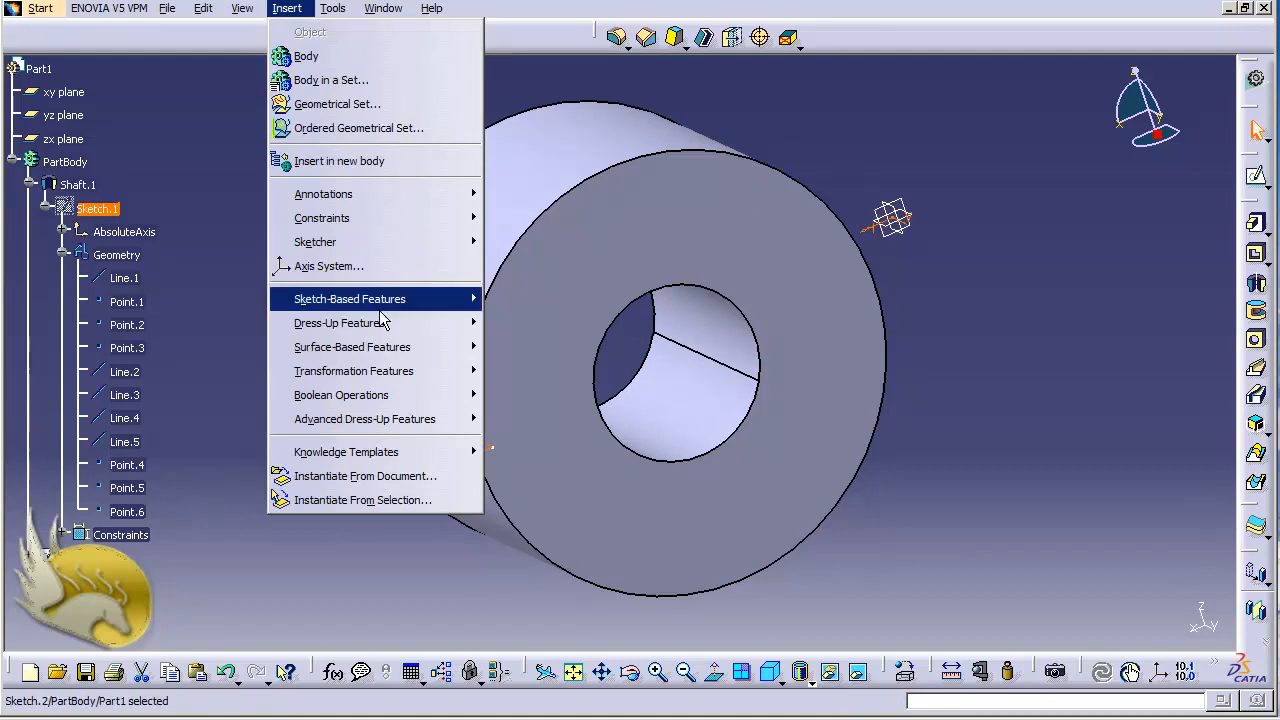
mouse_move(383, 325)
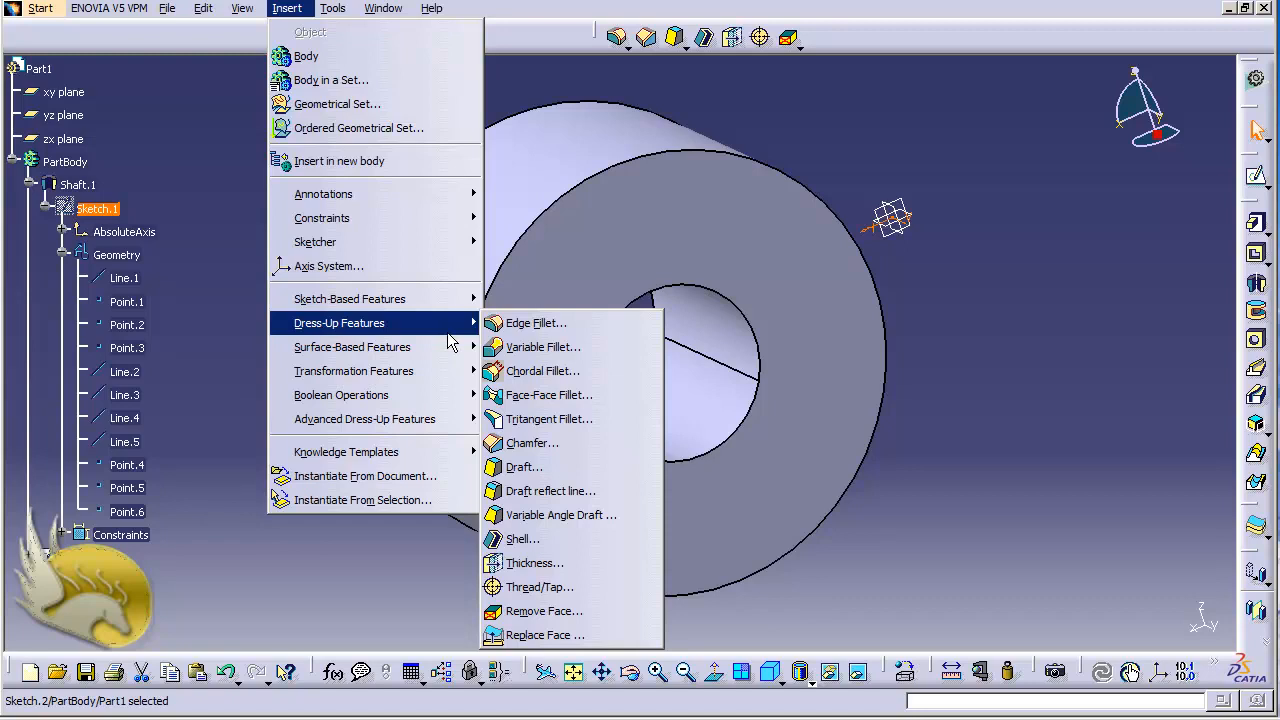
mouse_move(415, 306)
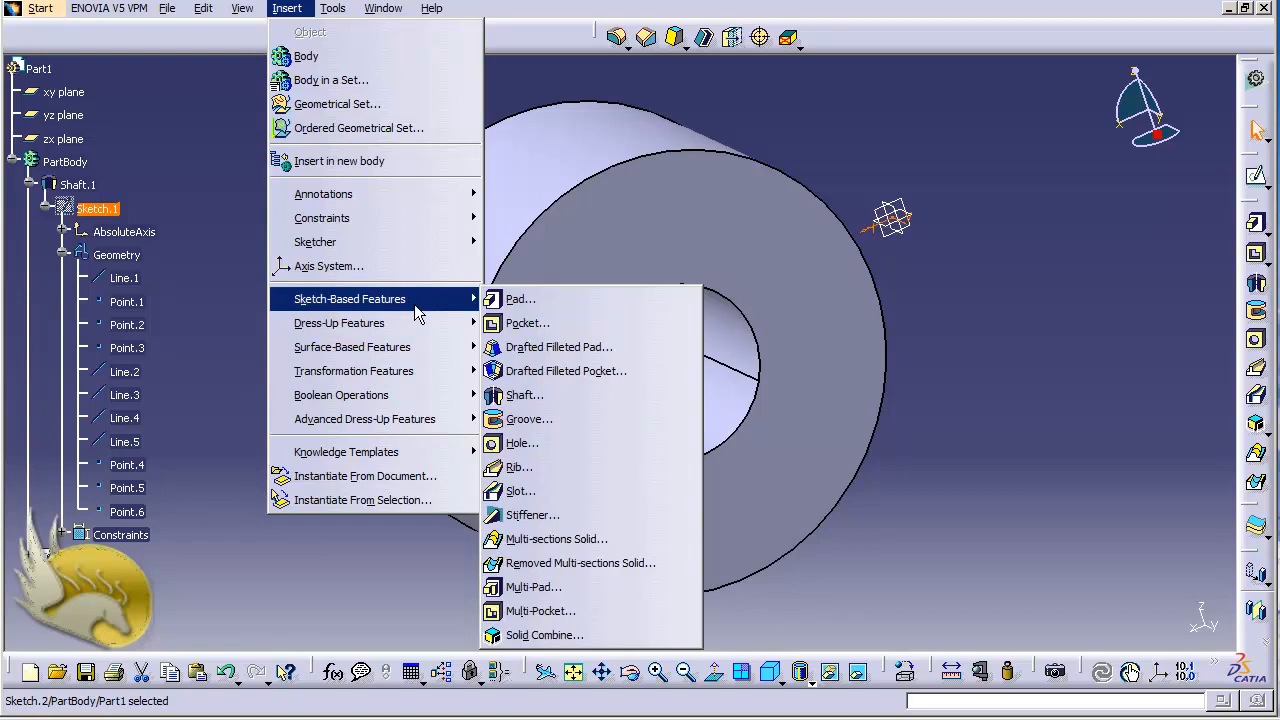
click(526, 419)
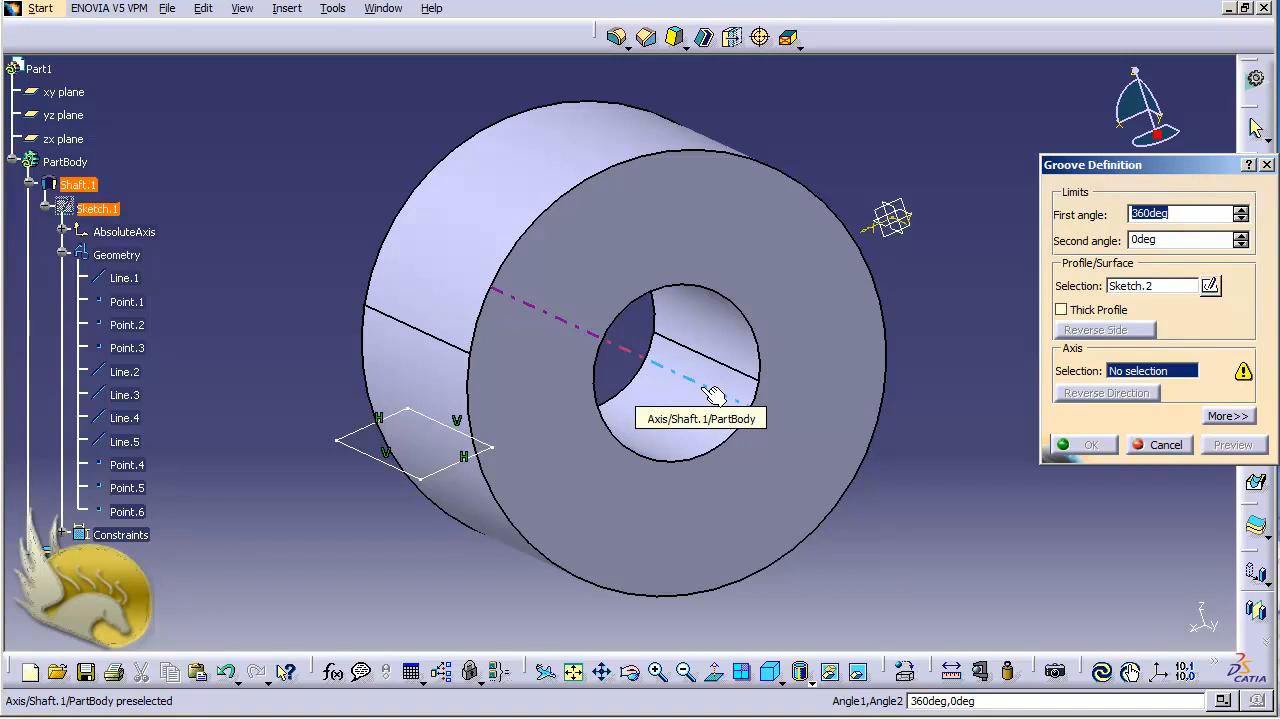
click(712, 395)
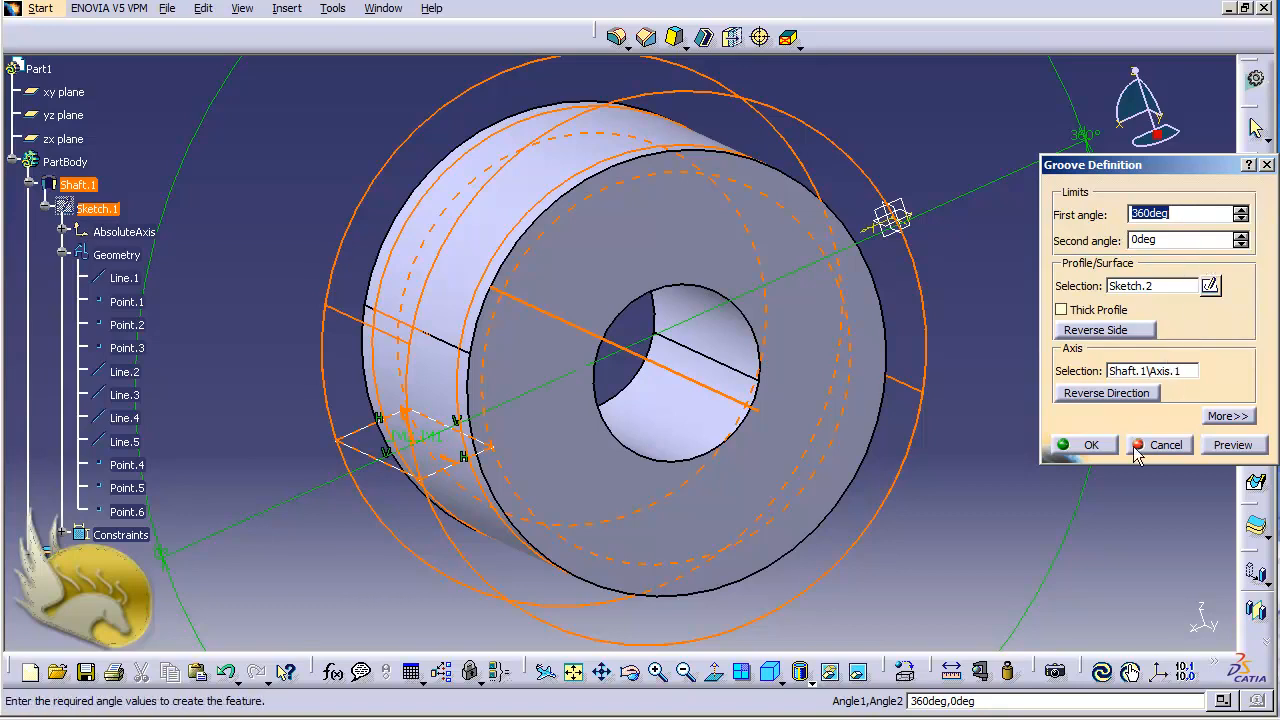
click(1090, 445)
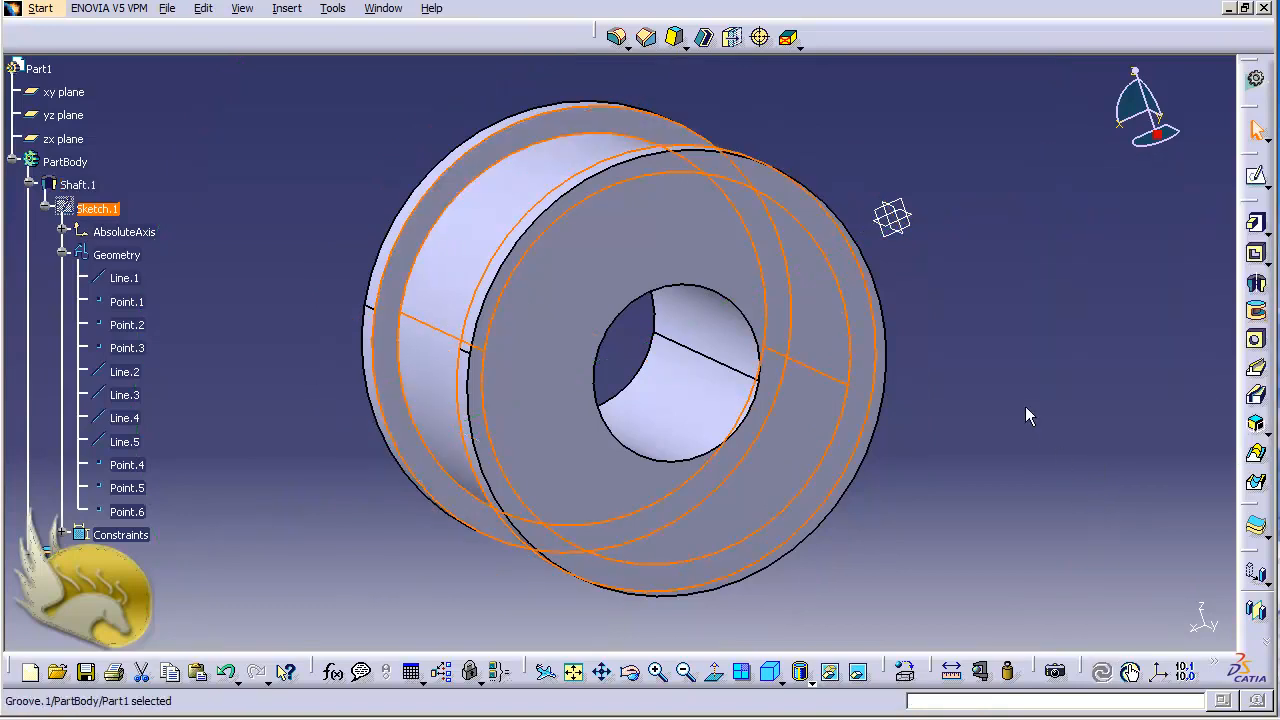
click(1029, 416)
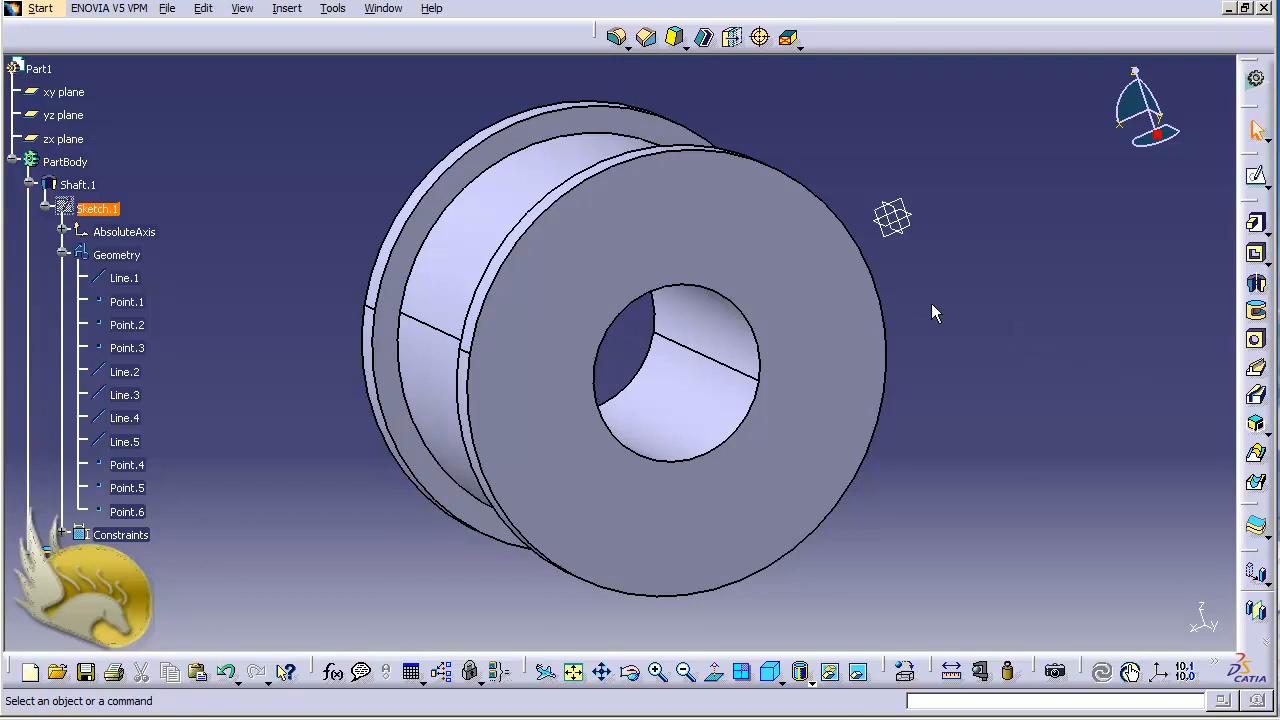
Start a sketch on the yz plane and draw a vertical axis about 140 mm long beside the part, from (-330, -40) to (-330, -180).
click(74, 117)
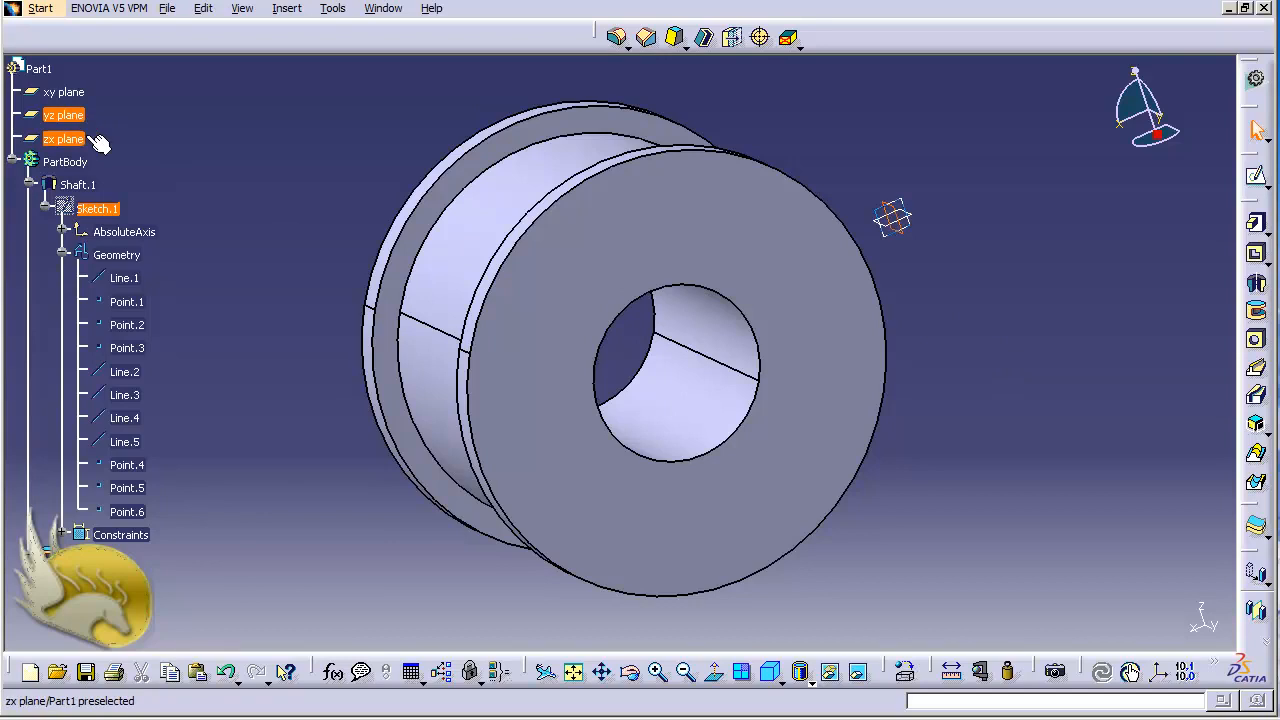
click(1256, 175)
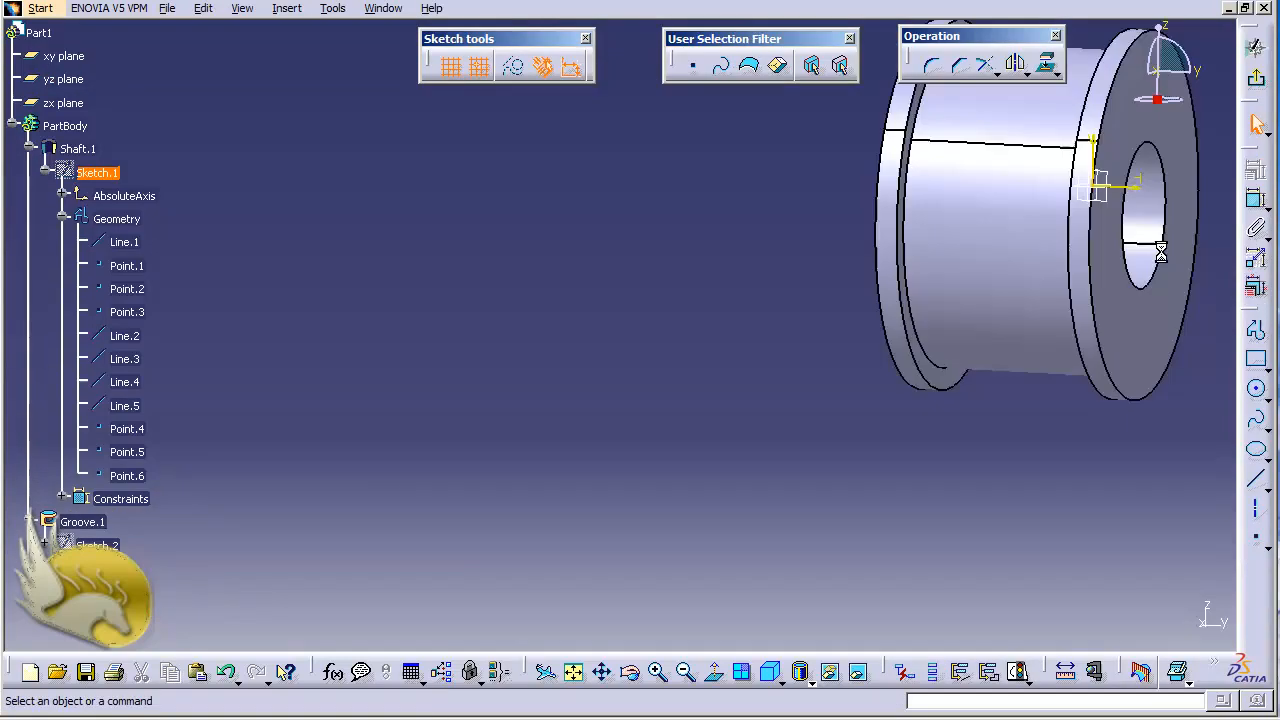
click(1257, 511)
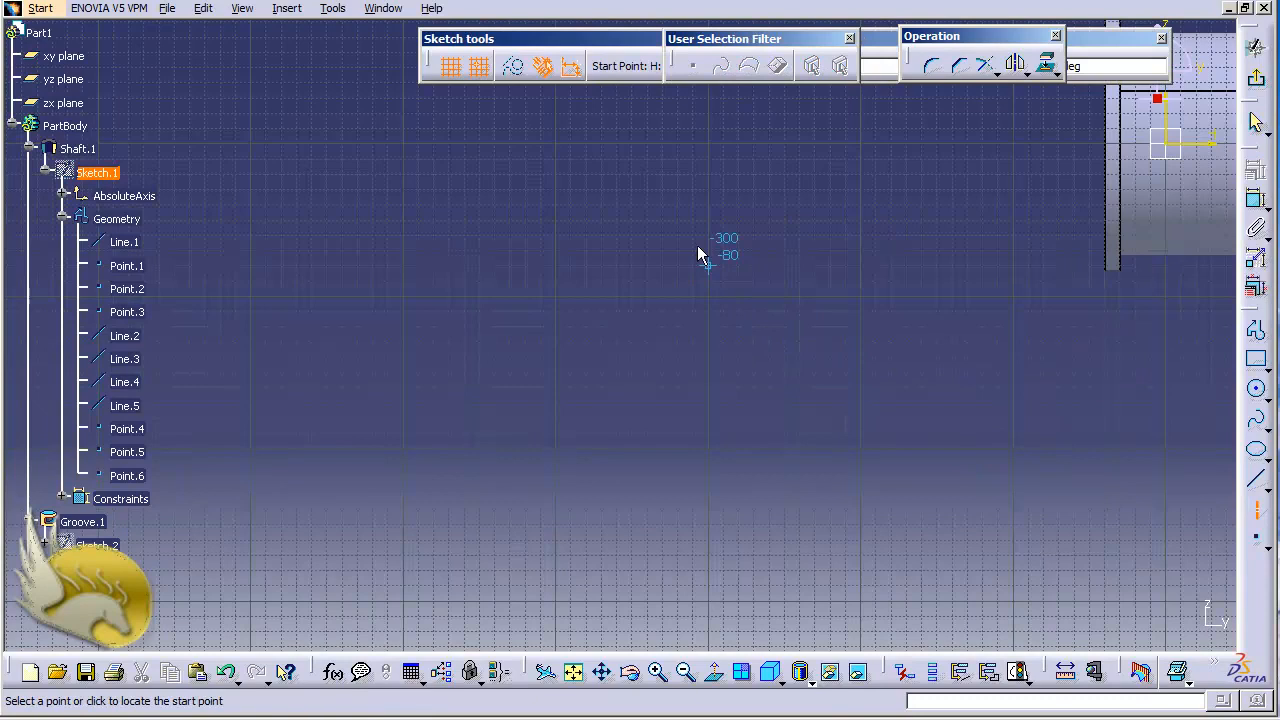
click(669, 205)
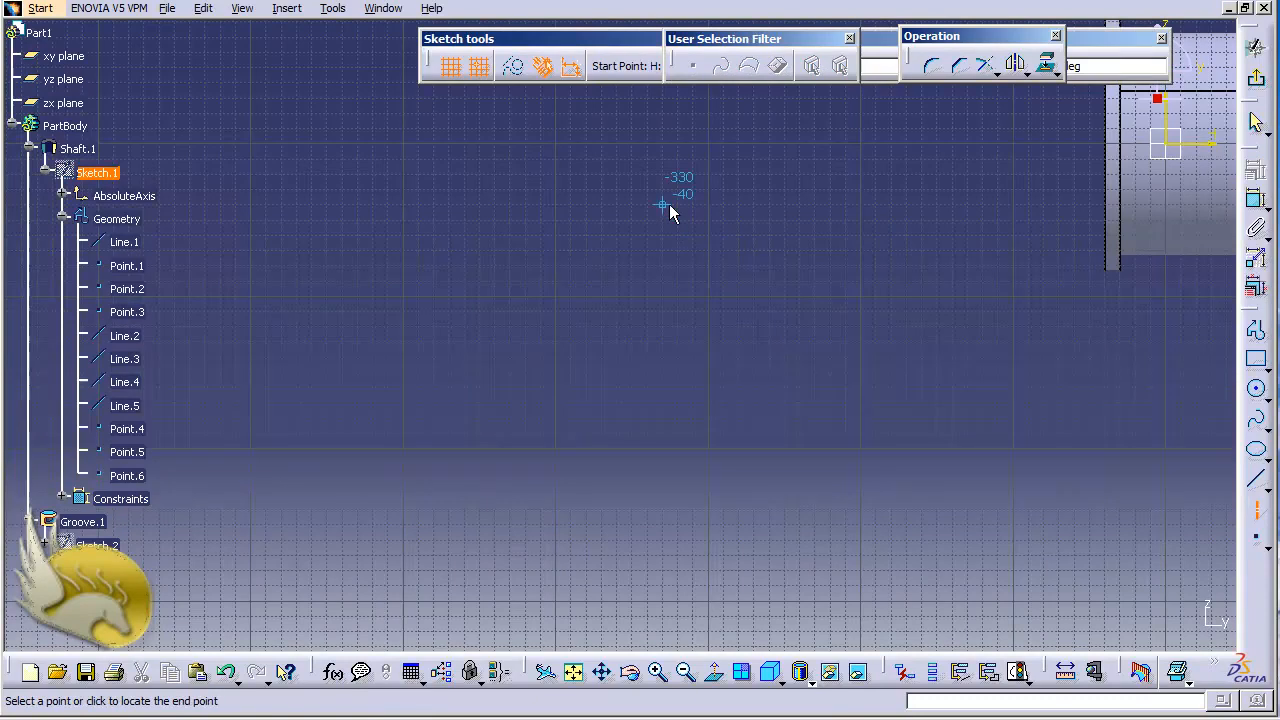
click(662, 418)
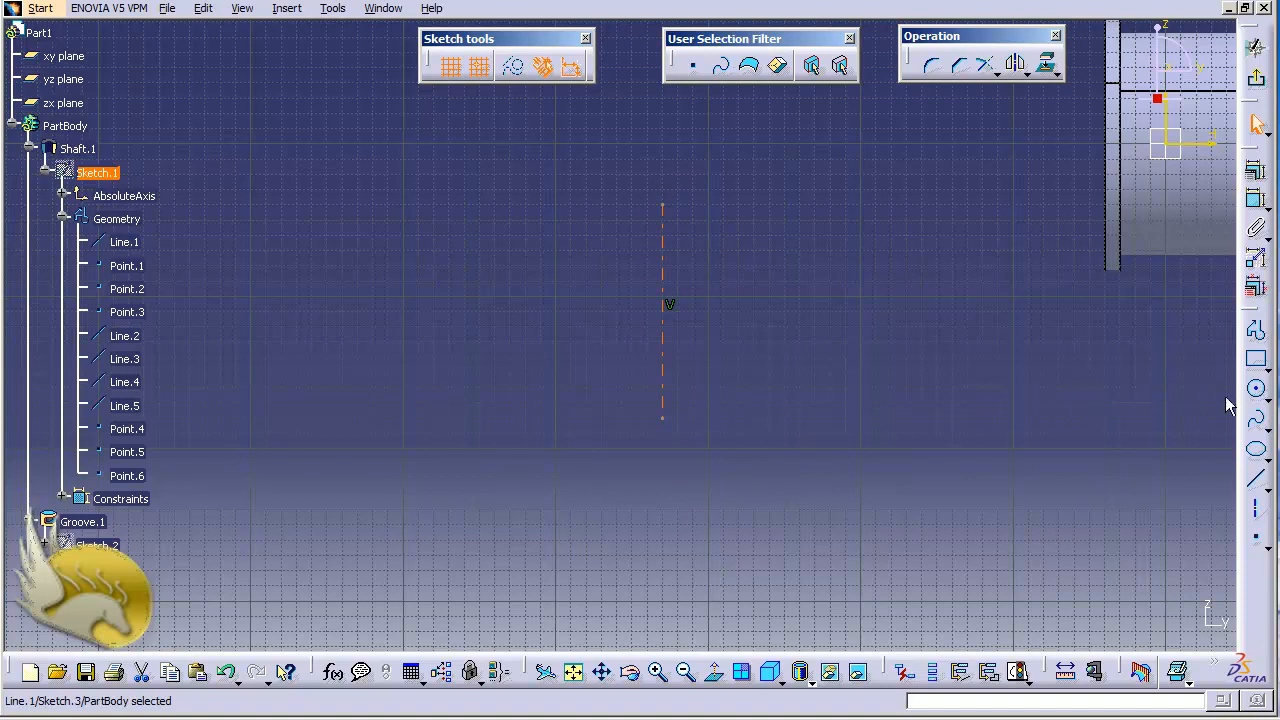
Draw a quarter arc with a radius of about 60 mm, centred on the axis at (-330, -120) and ending at the axis's lower endpoint.
click(1268, 396)
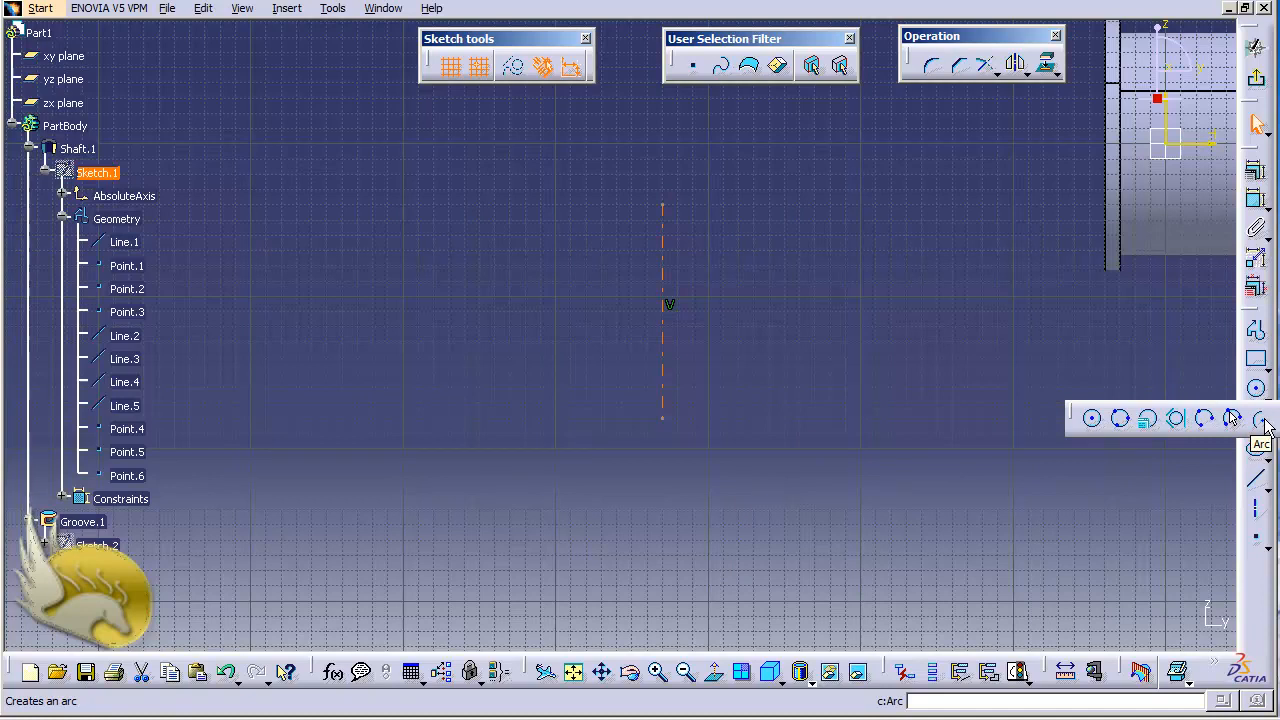
click(1262, 420)
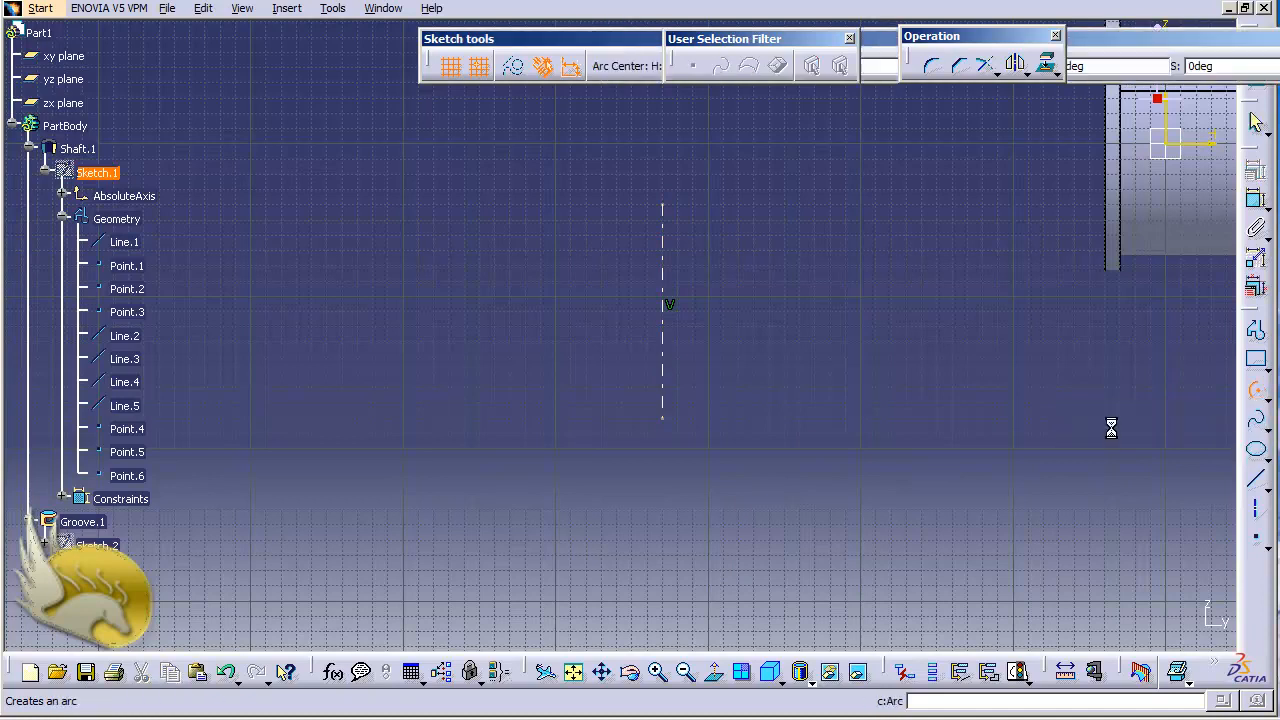
click(663, 325)
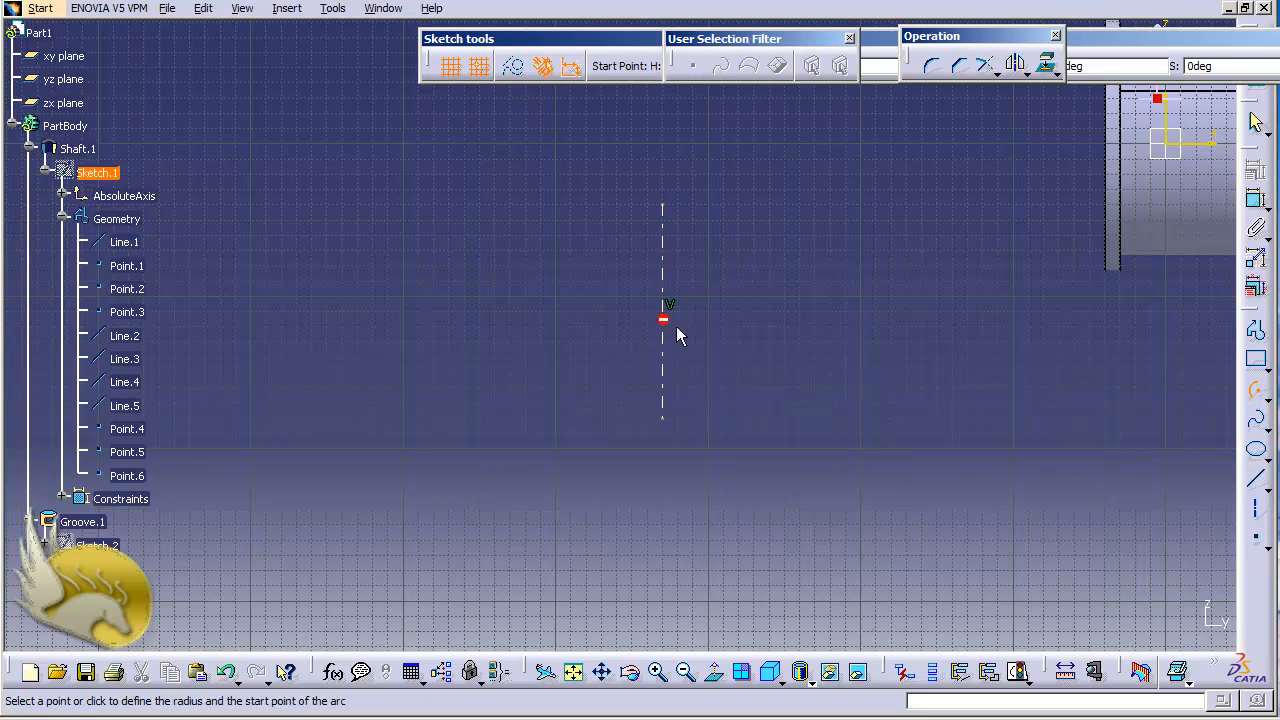
click(748, 326)
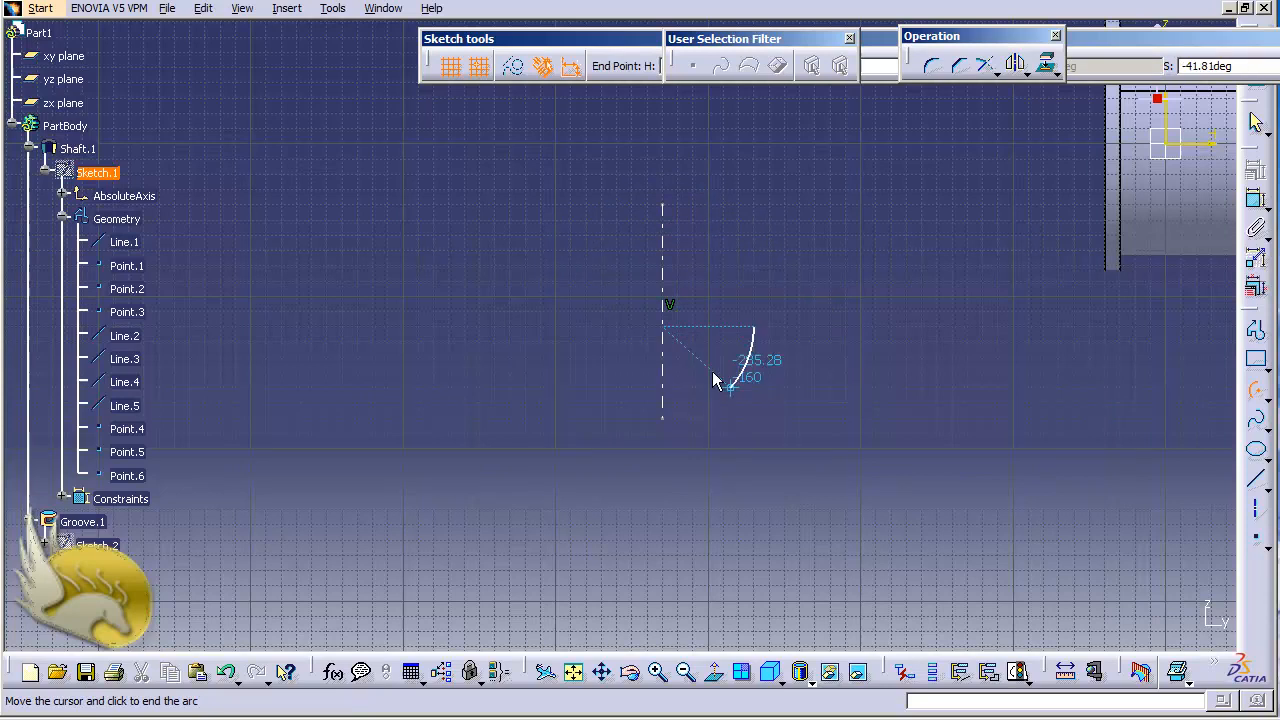
click(666, 417)
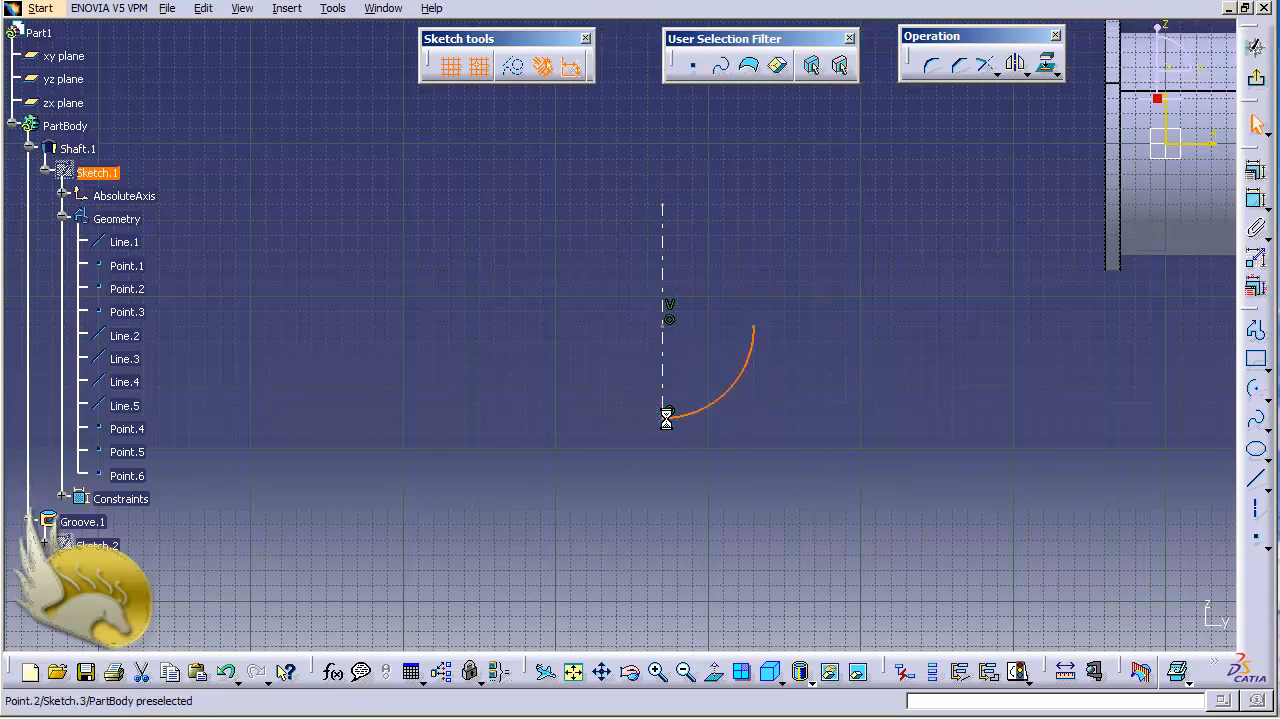
Try a coincidence constraint between the arc's free endpoint and the axis, and undo both the constraint and the arc.
click(755, 327)
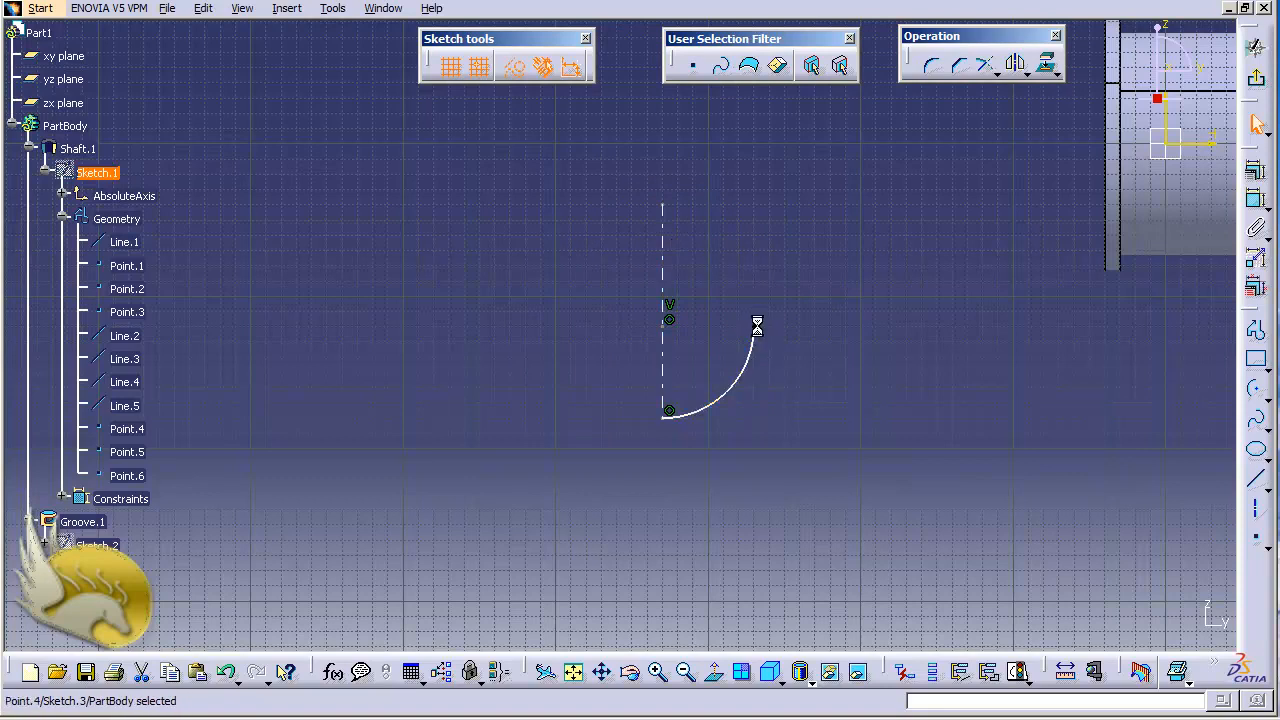
ctrl+click(665, 263)
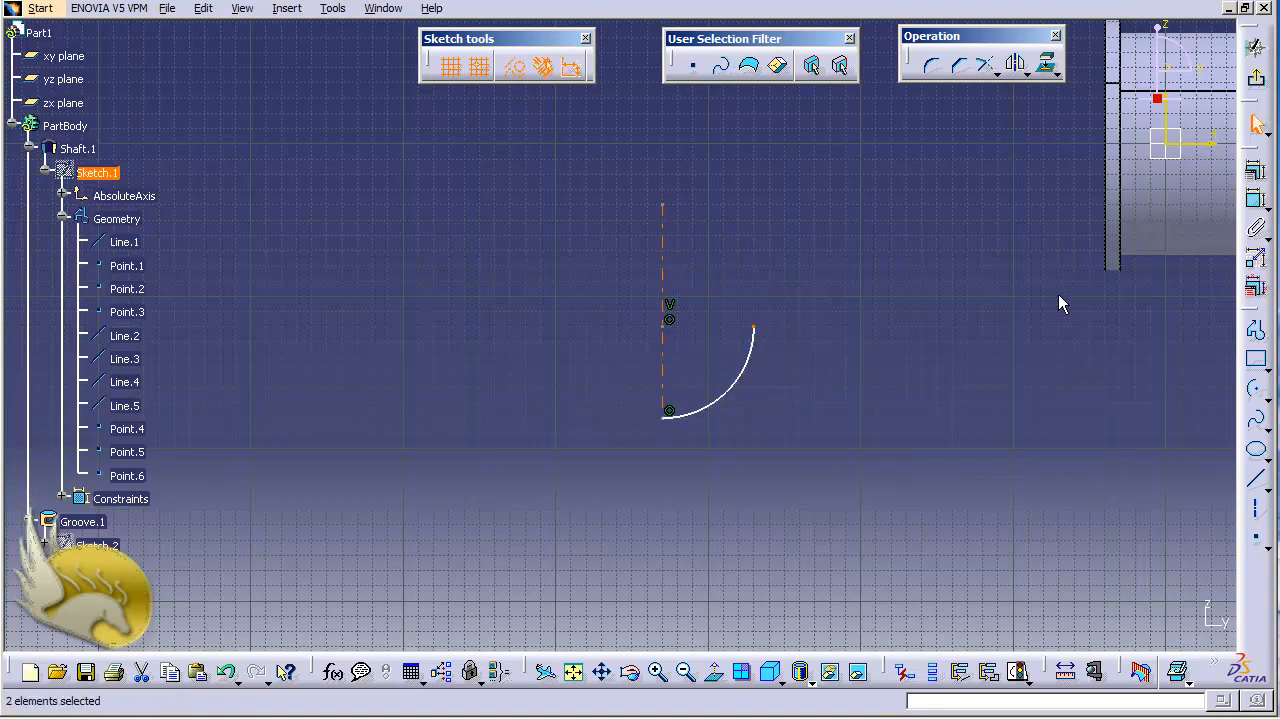
click(1255, 171)
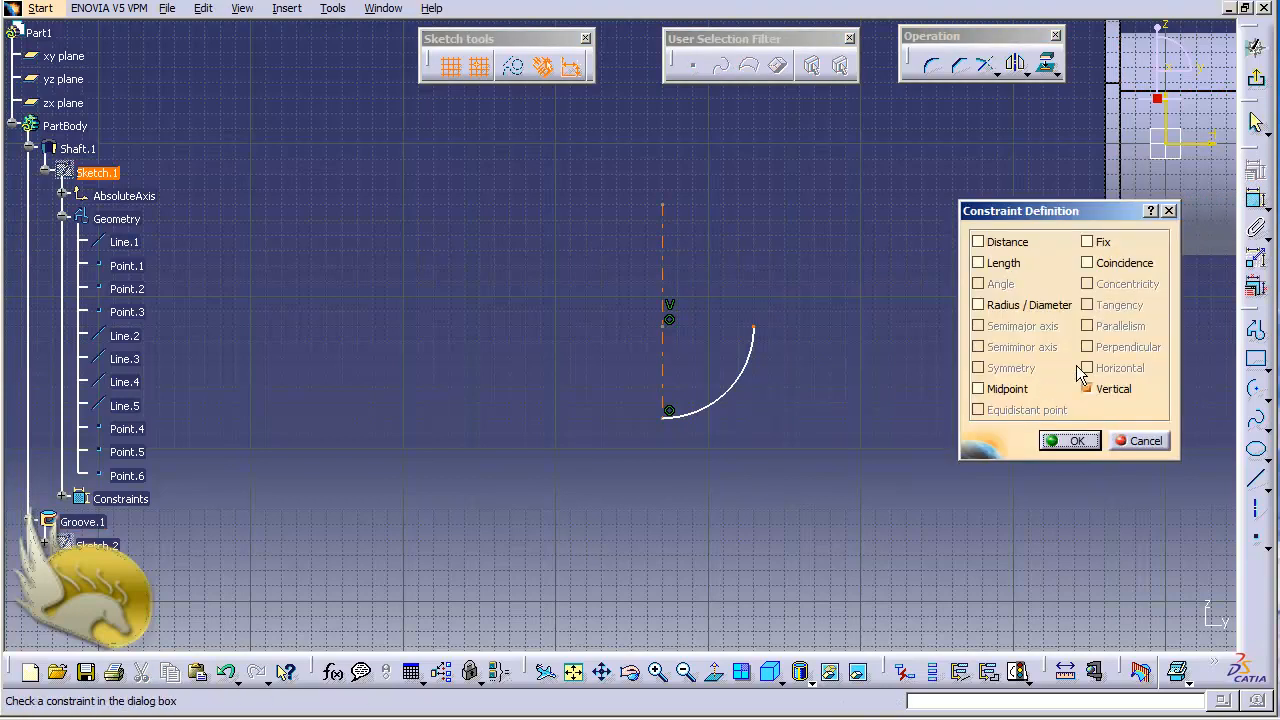
click(1087, 263)
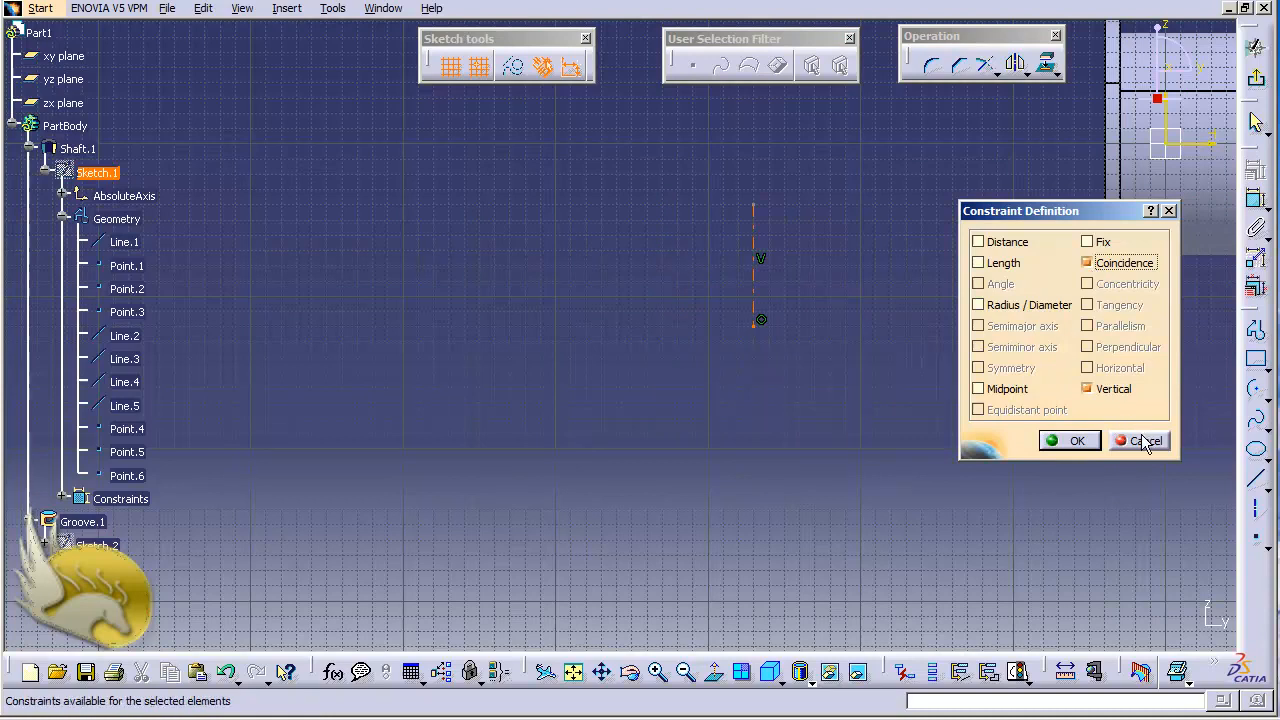
click(1069, 441)
key(ctrl+z)
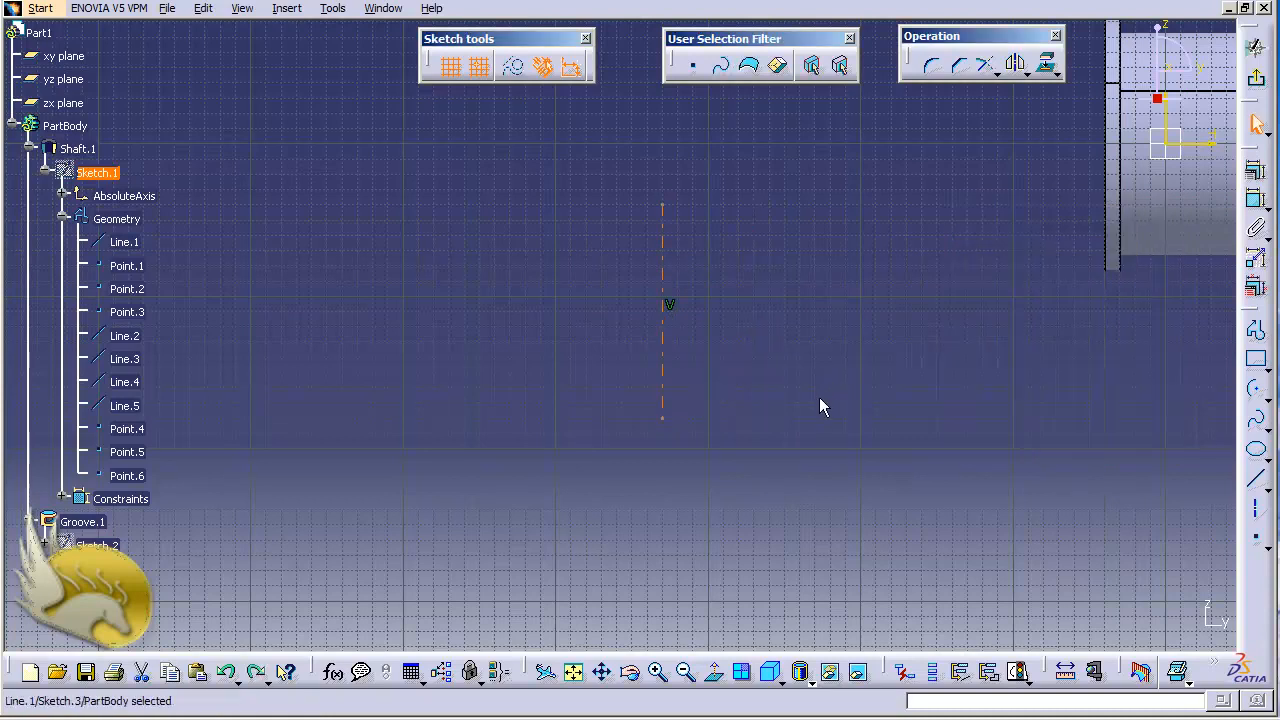
Draw a semicircular arc of about 70 mm radius centred at (-330, -110), joining the axis's upper and lower endpoints, and exit the sketch.
click(1255, 388)
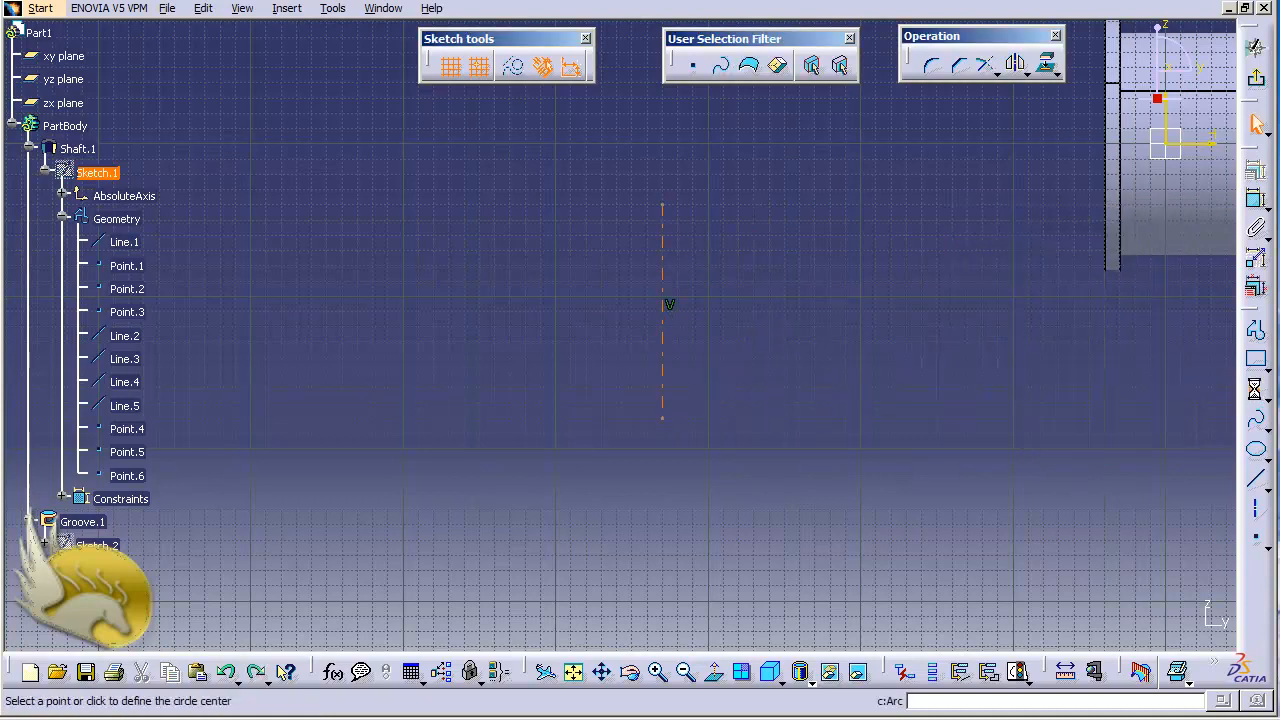
click(664, 312)
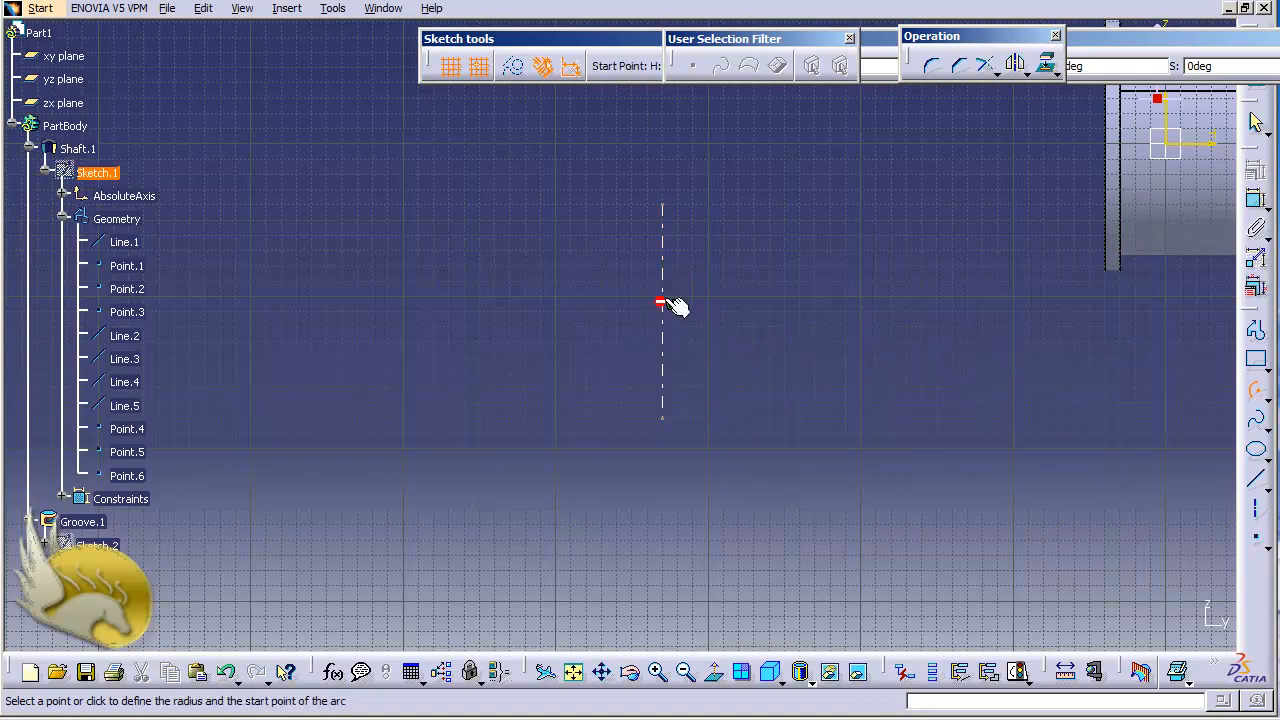
click(664, 207)
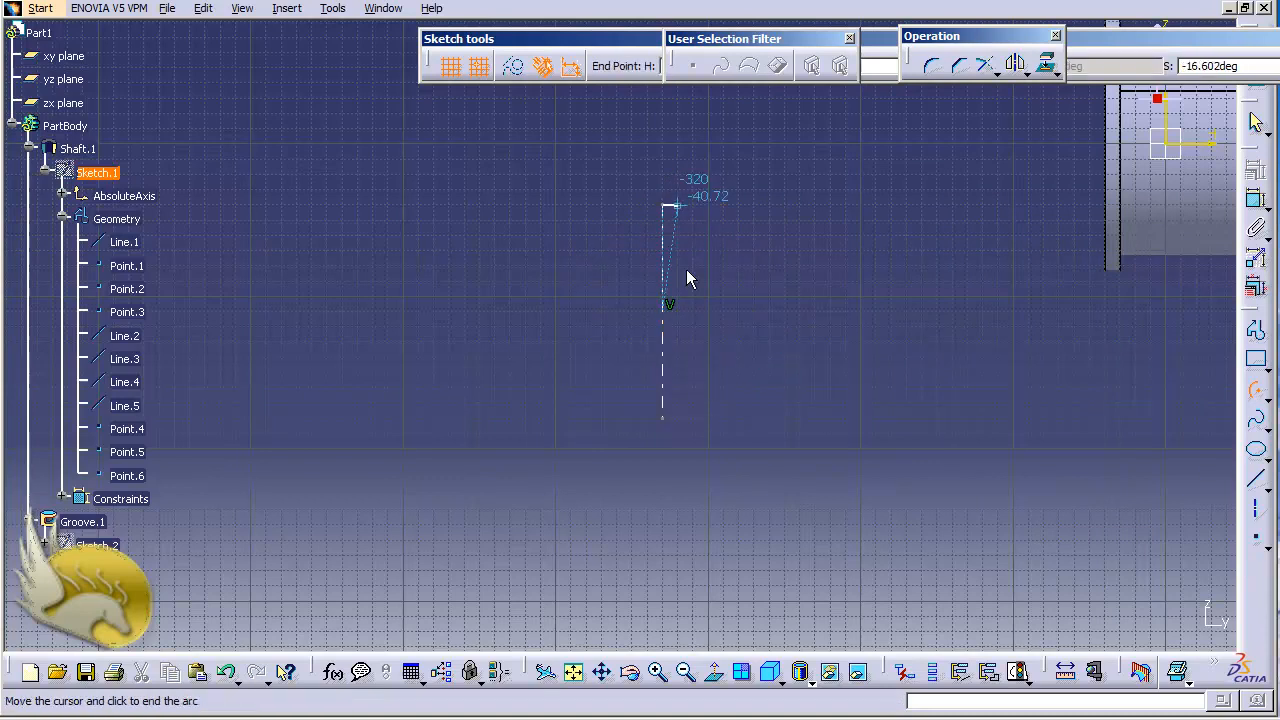
click(665, 420)
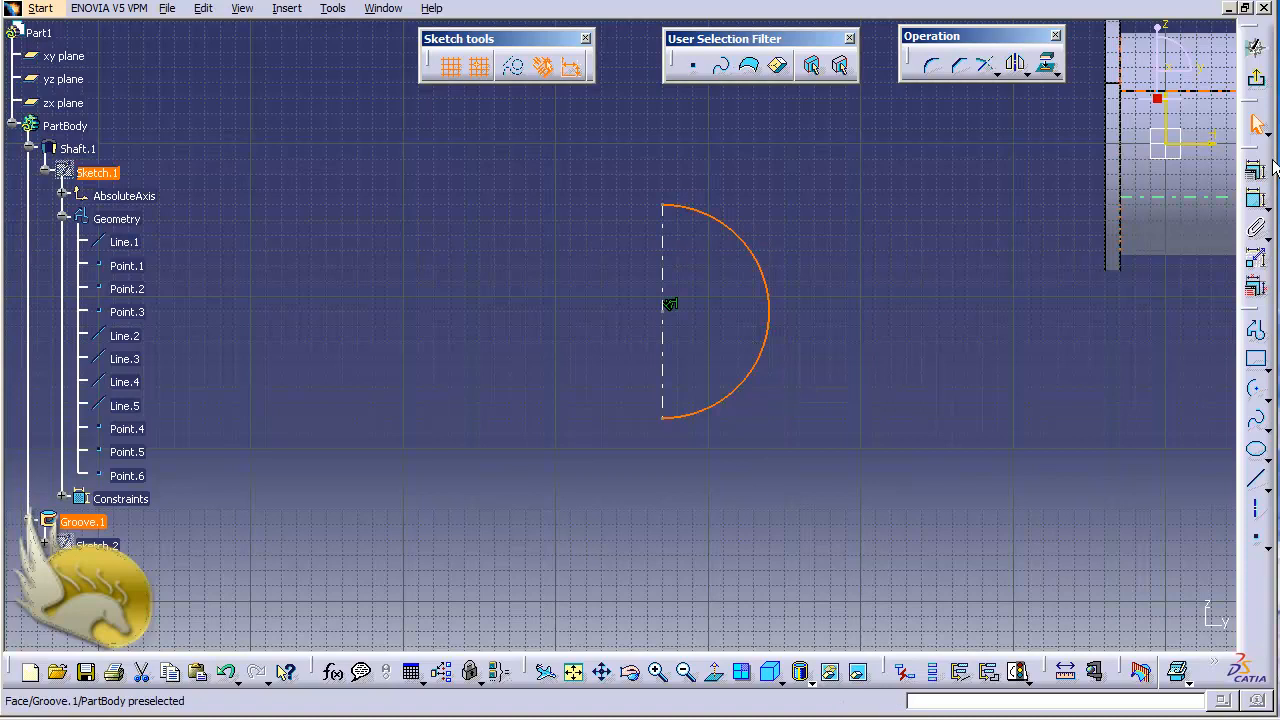
click(1256, 78)
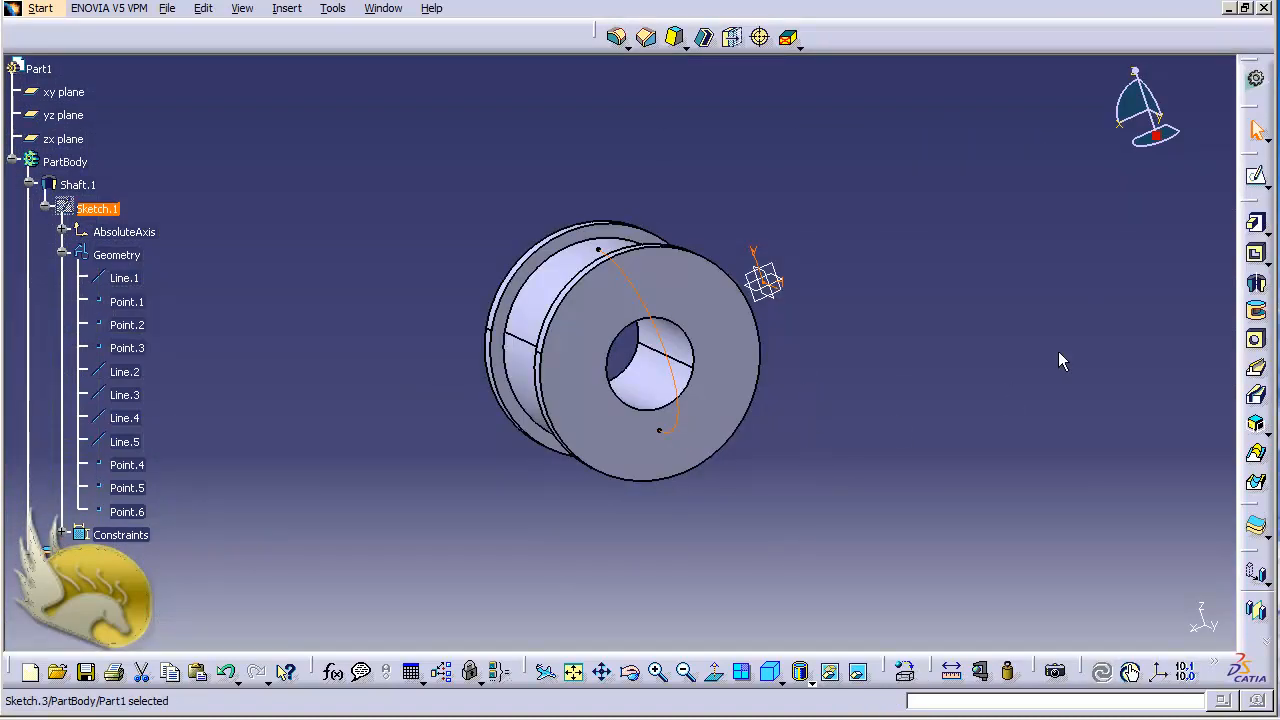
Revolve the semicircle of Sketch.3 by 360° around its sketch axis with Shaft to form a solid sphere.
click(1256, 285)
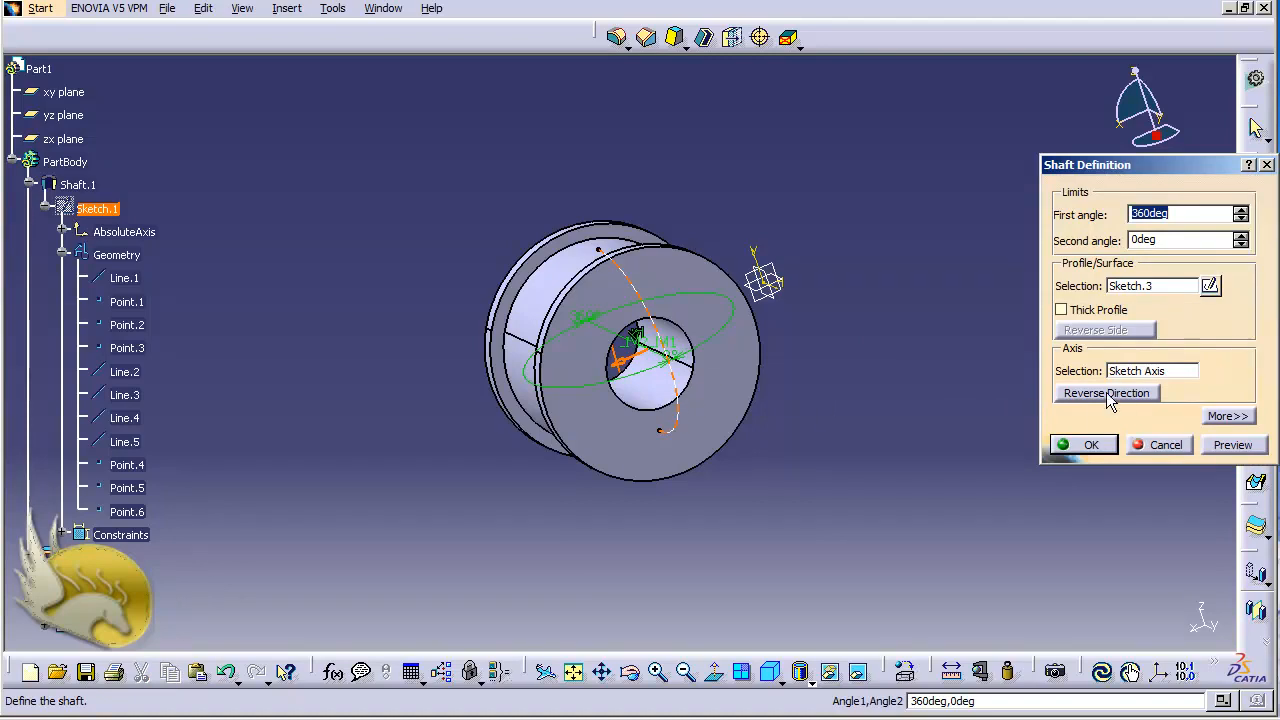
click(1110, 447)
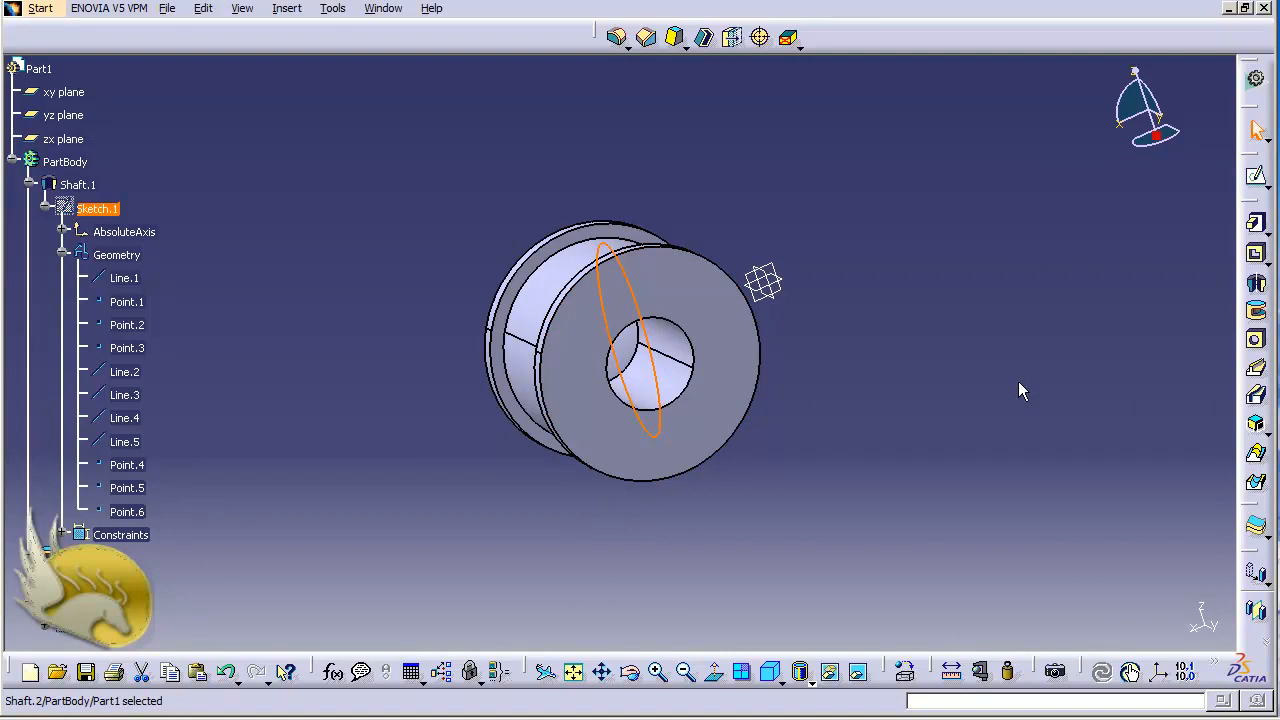
key(shift+Right)
key(shift+Right)
key(shift+Right)
key(shift+Right)
key(shift+Right)
key(shift+Right)
key(shift+Right)
key(shift+Right)
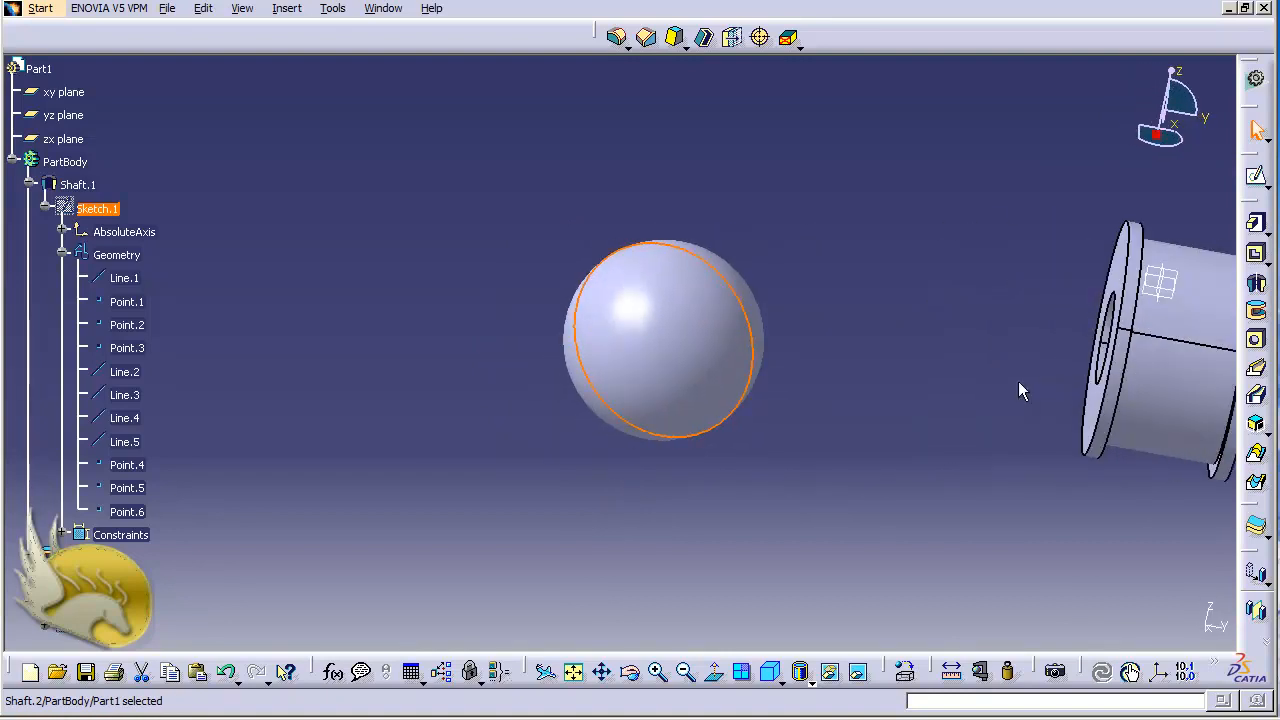
click(823, 434)
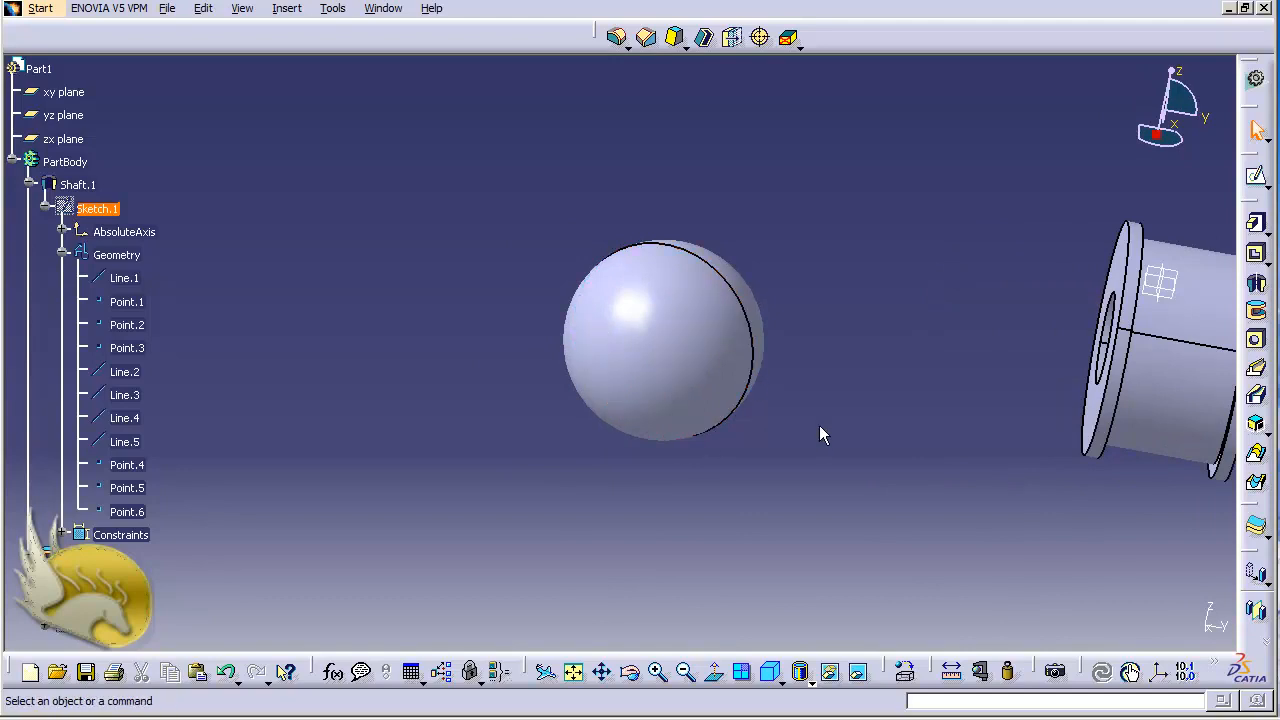
Examine the sphere from other angles, show its profile sketch Sketch.3 for comparison, and hide the sketch again.
key(shift+Down)
key(shift+Down)
key(shift+Down)
key(shift+Down)
key(shift+Down)
key(shift+Down)
key(shift+Down)
key(shift+Down)
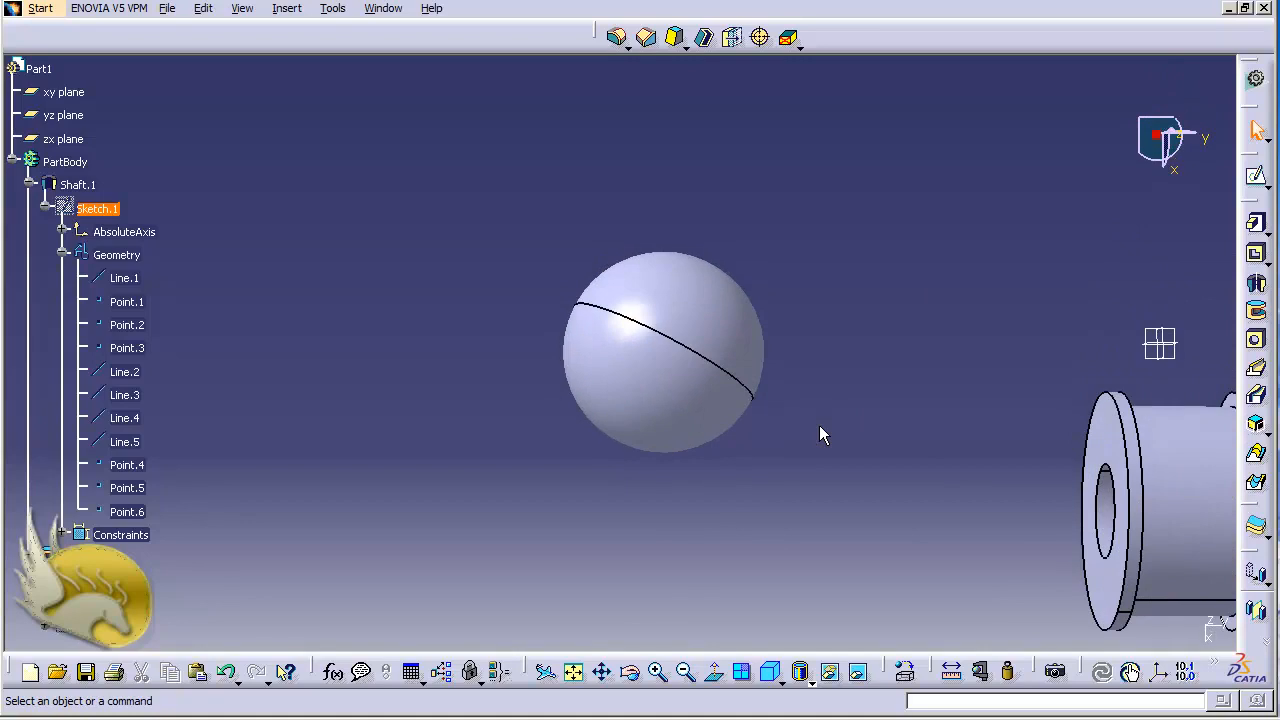
key(shift+Down)
key(shift+Down)
key(shift+Down)
key(shift+Down)
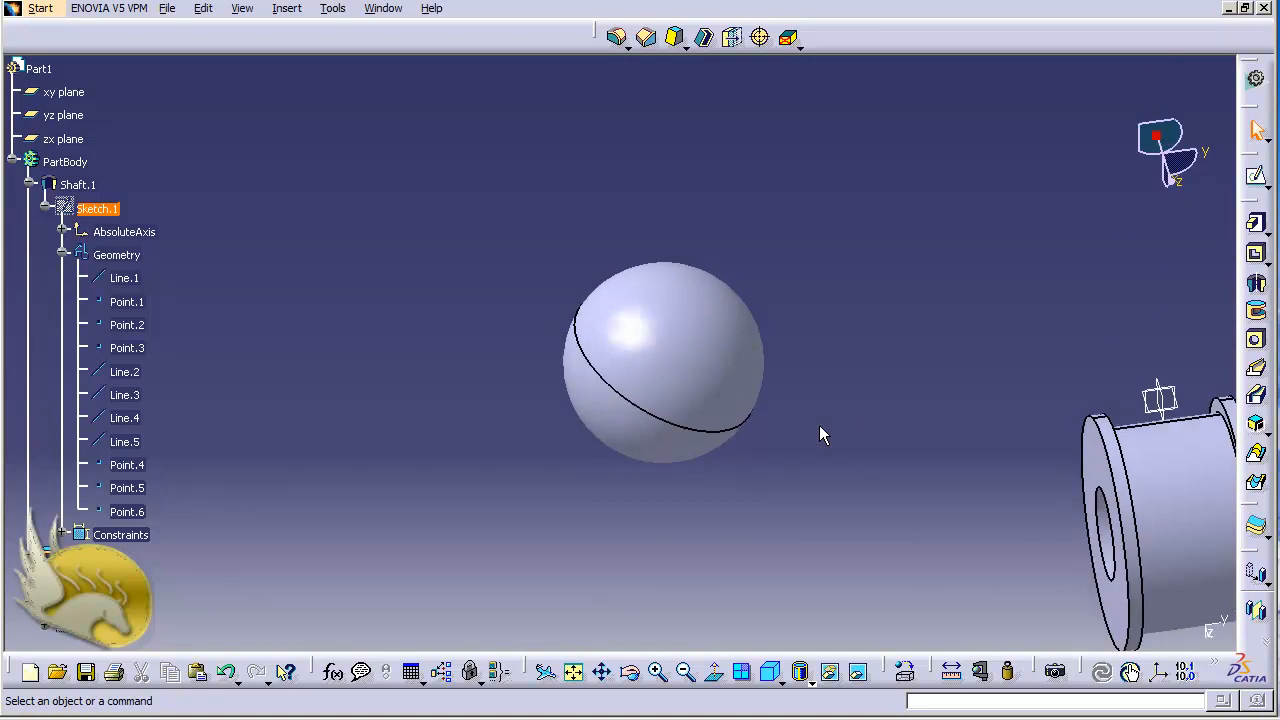
right_click(89, 638)
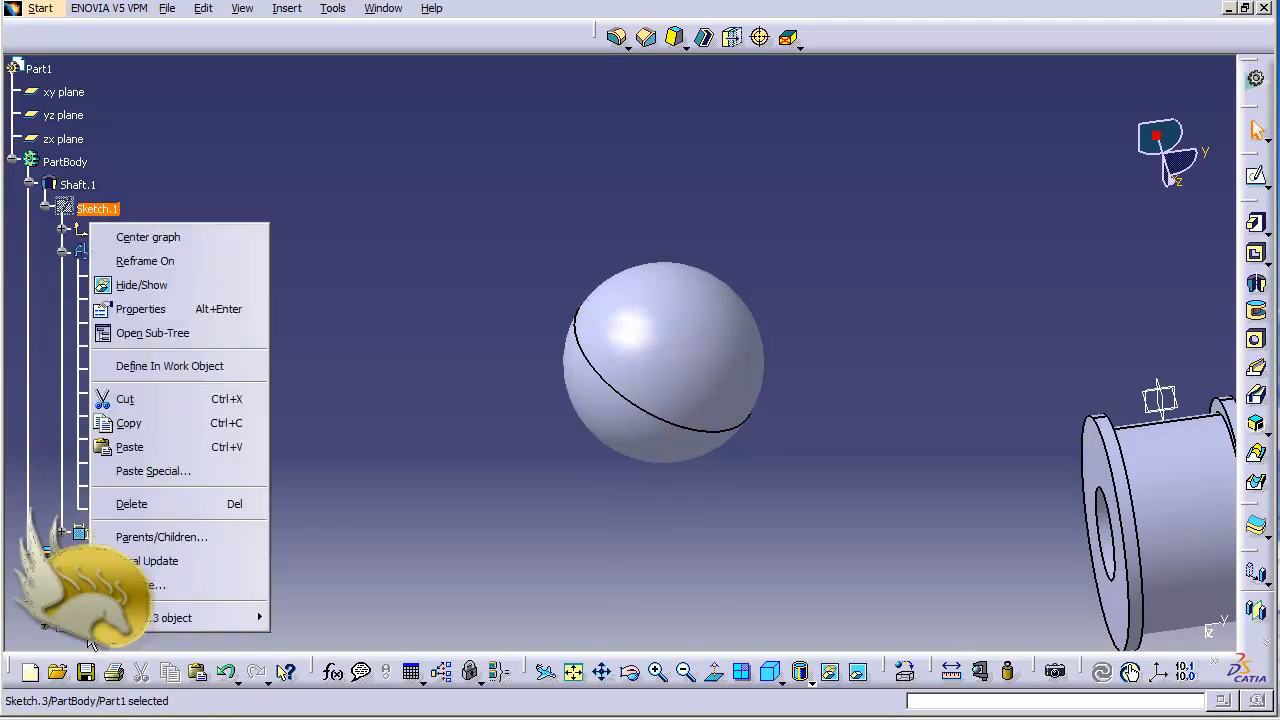
click(184, 286)
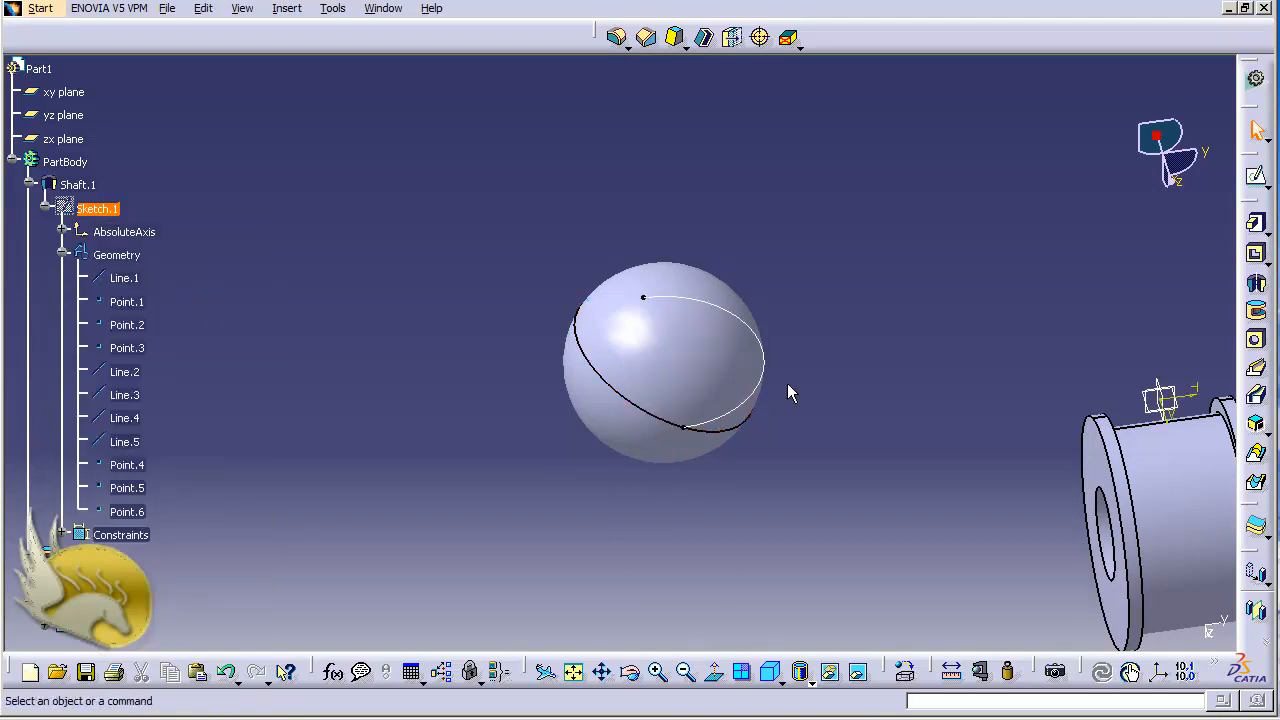
right_click(89, 630)
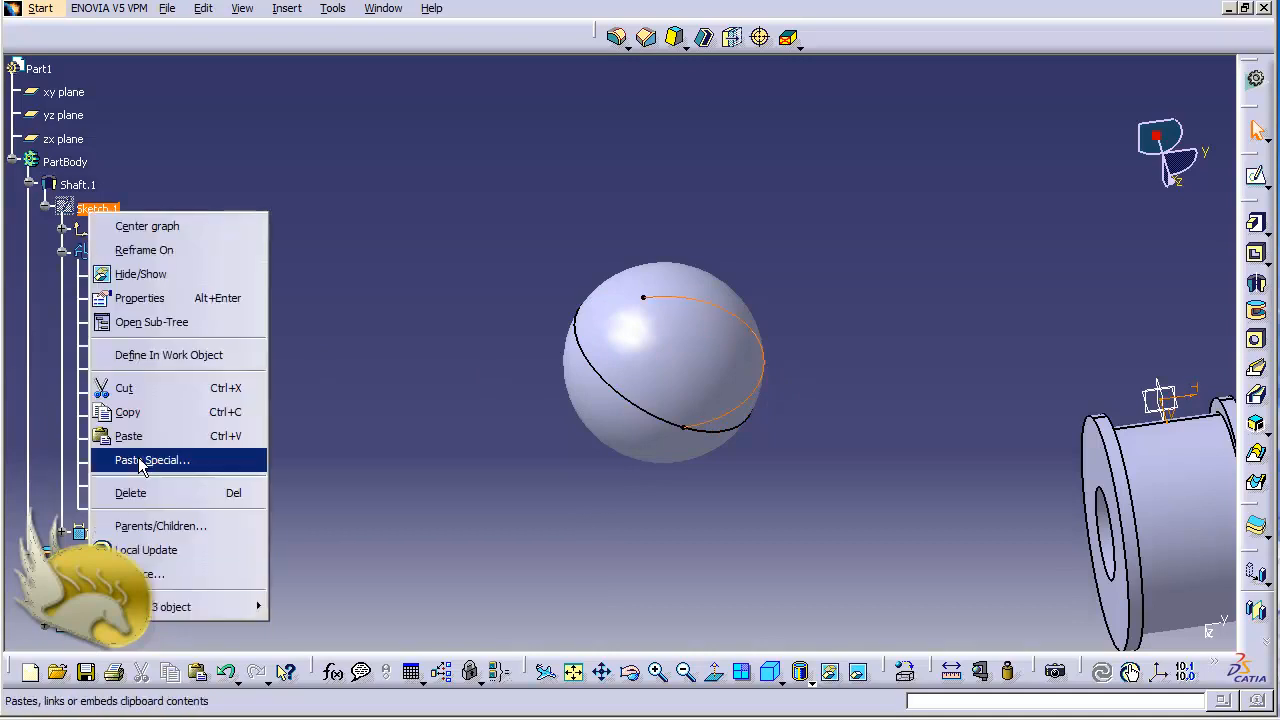
click(153, 280)
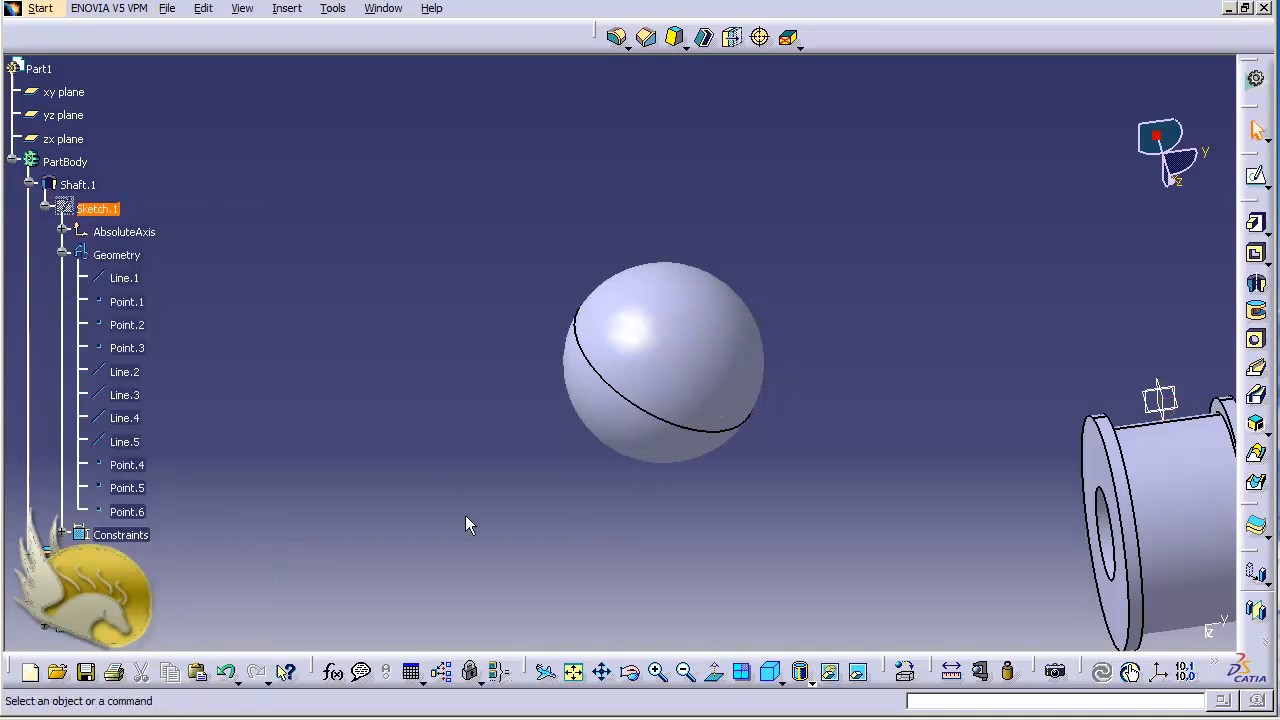